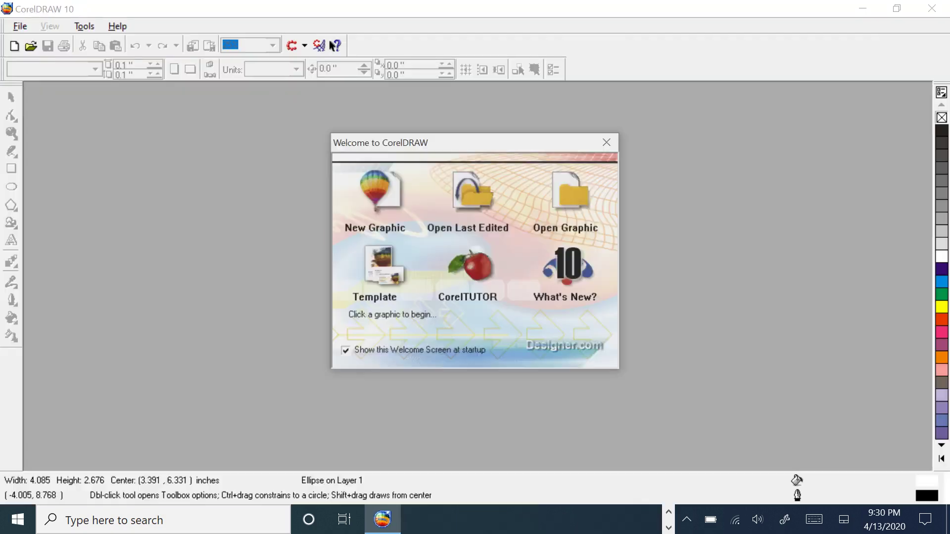
Start a new graphic and draw a red-filled rectangle about 2.5 by 1.8 inches in the page's upper left.
{"action": "left_click", "coordinate": [381, 191]}
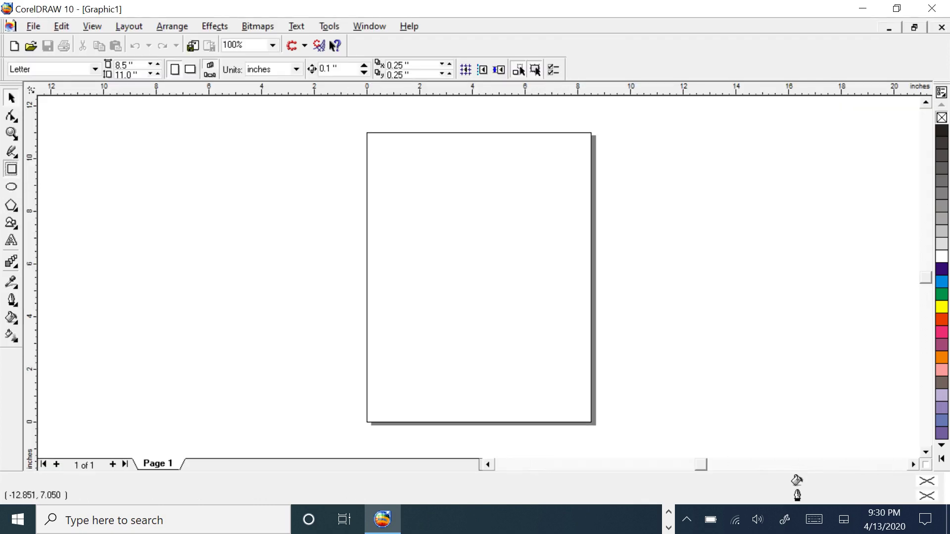
{"action": "left_click", "coordinate": [11, 169]}
{"action": "mouse_move", "coordinate": [396, 200]}
{"action": "left_mouse_down"}
{"action": "mouse_move", "coordinate": [475, 260]}
{"action": "mouse_move", "coordinate": [463, 247]}
{"action": "left_mouse_up"}
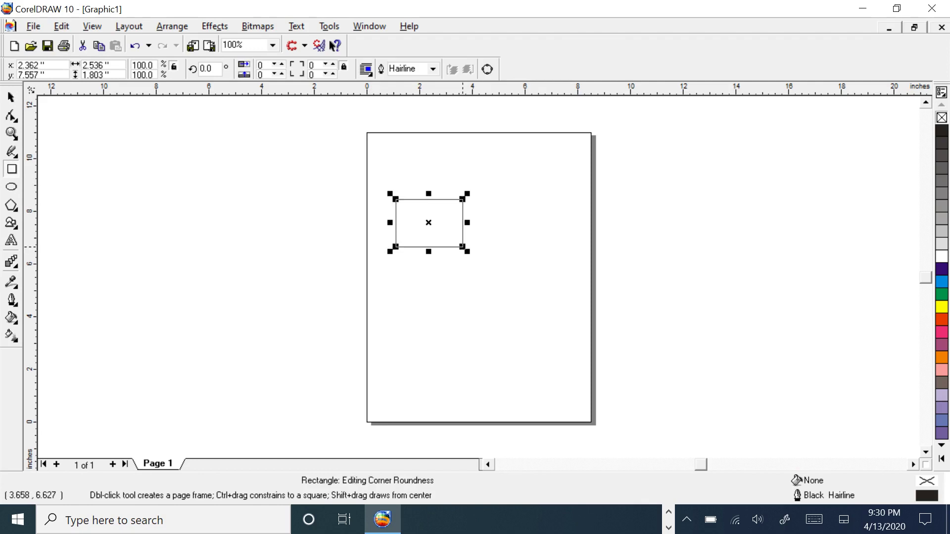
{"action": "left_click", "coordinate": [10, 98]}
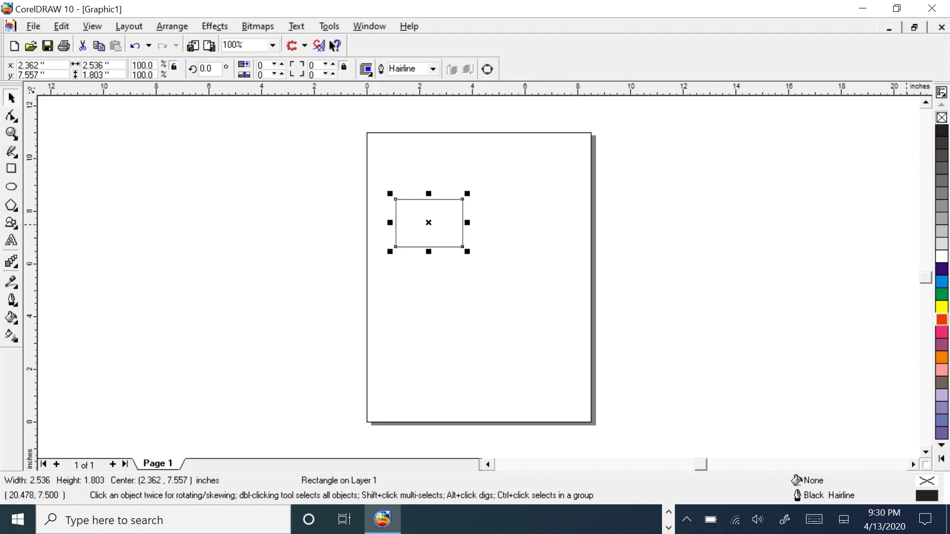
{"action": "left_click", "coordinate": [941, 319]}
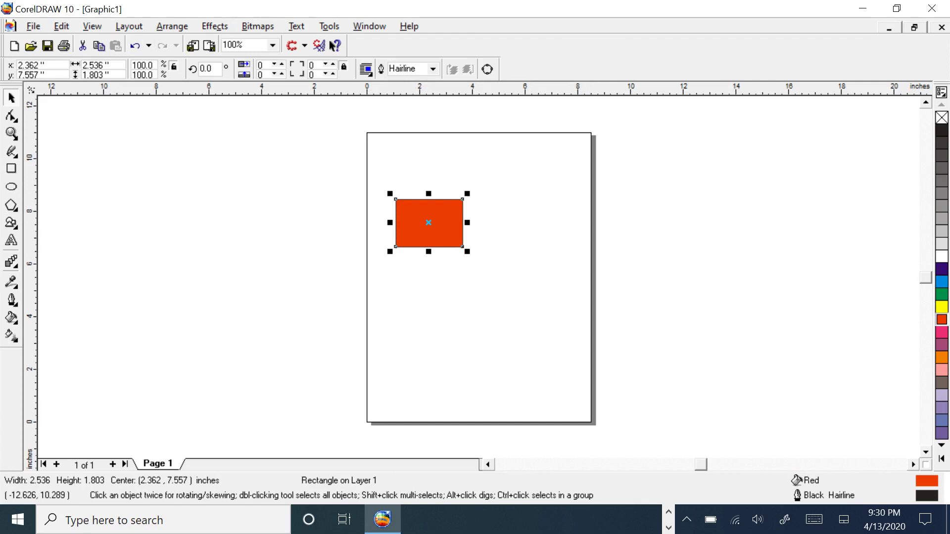
Draw a five-sided polygon about 3.6 by 2.7 inches beside the page's left edge and fill it green.
{"action": "left_click", "coordinate": [11, 205]}
{"action": "mouse_move", "coordinate": [190, 222]}
{"action": "left_mouse_down"}
{"action": "mouse_move", "coordinate": [259, 259]}
{"action": "mouse_move", "coordinate": [286, 295]}
{"action": "left_mouse_up"}
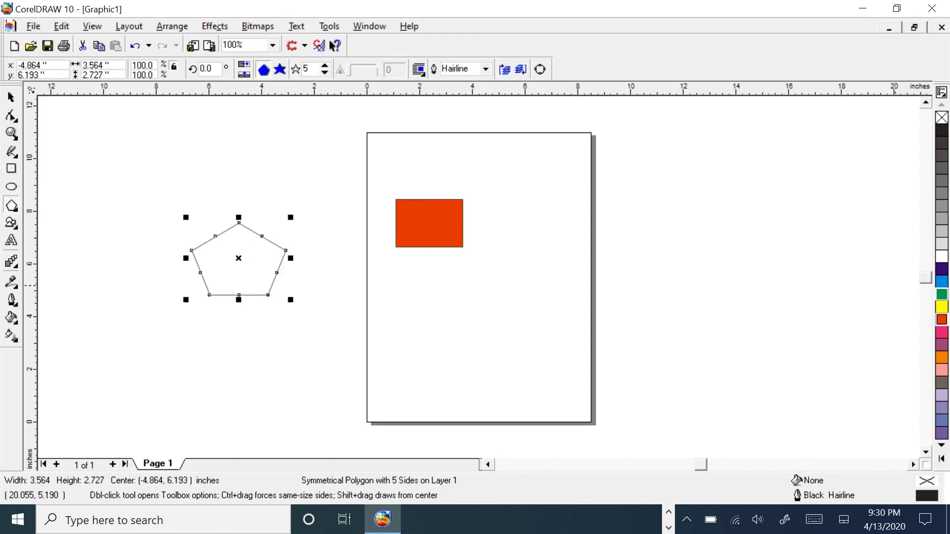
{"action": "left_click", "coordinate": [942, 294]}
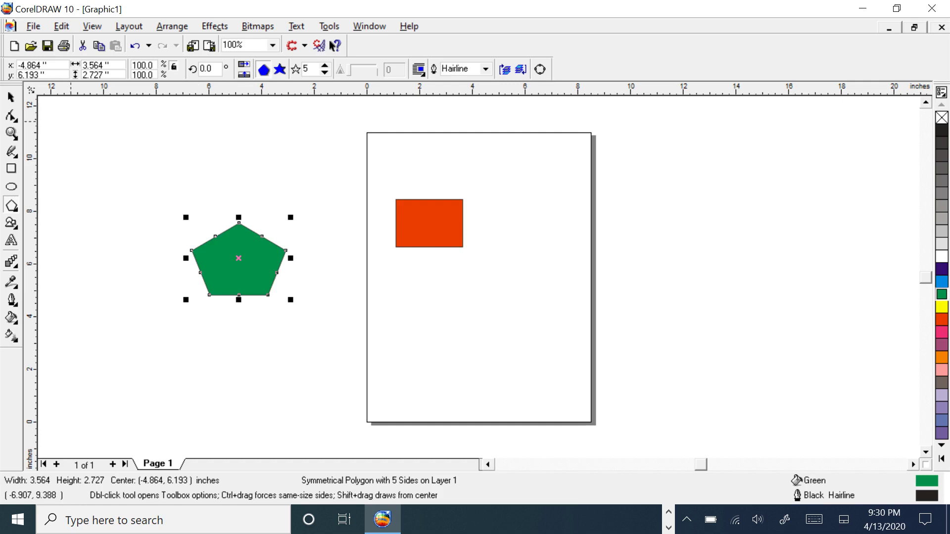
Move the green polygon closer to the page, skew it horizontally, and rotate it about a relocated rotation center.
{"action": "left_click", "coordinate": [11, 97]}
{"action": "left_click_drag", "start_coordinate": [200, 273], "coordinate": [269, 269]}
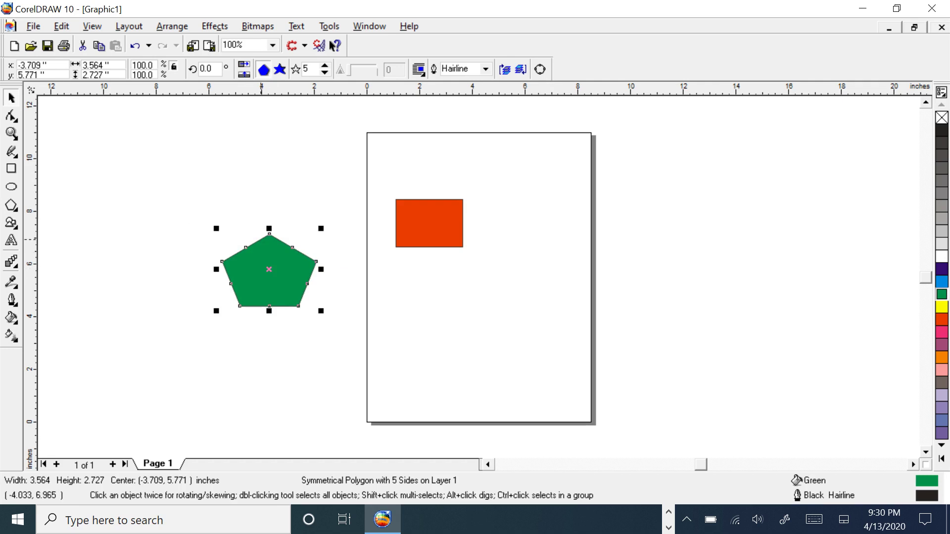
{"action": "left_click", "coordinate": [261, 247]}
{"action": "left_click_drag", "start_coordinate": [270, 229], "coordinate": [358, 270]}
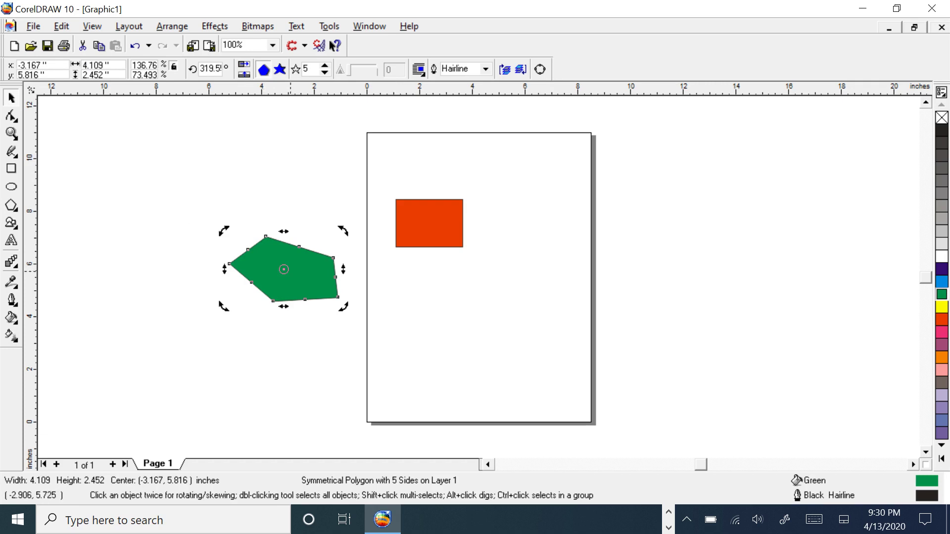
{"action": "left_click_drag", "start_coordinate": [283, 270], "coordinate": [243, 264]}
{"action": "left_click_drag", "start_coordinate": [343, 233], "coordinate": [345, 331]}
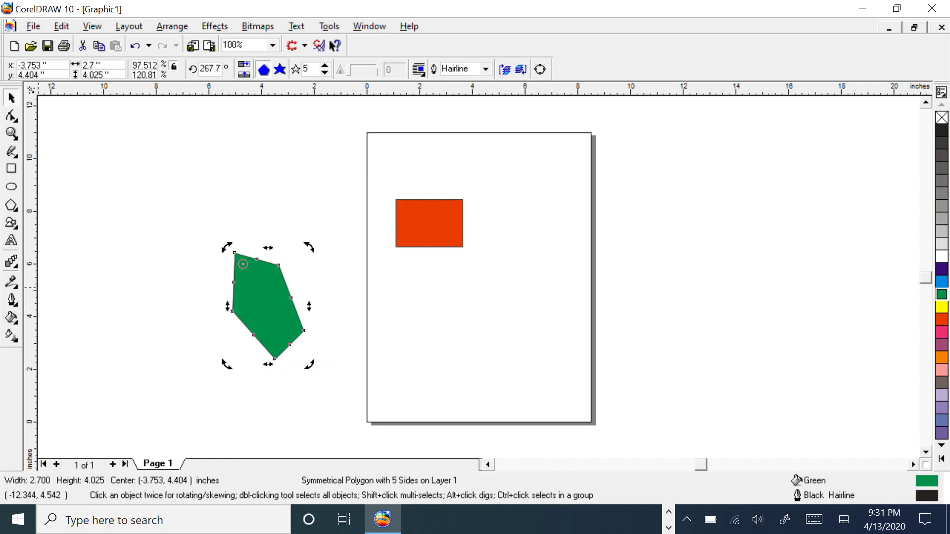
Add artistic text reading "Text" near the top of the page.
{"action": "left_click", "coordinate": [12, 241]}
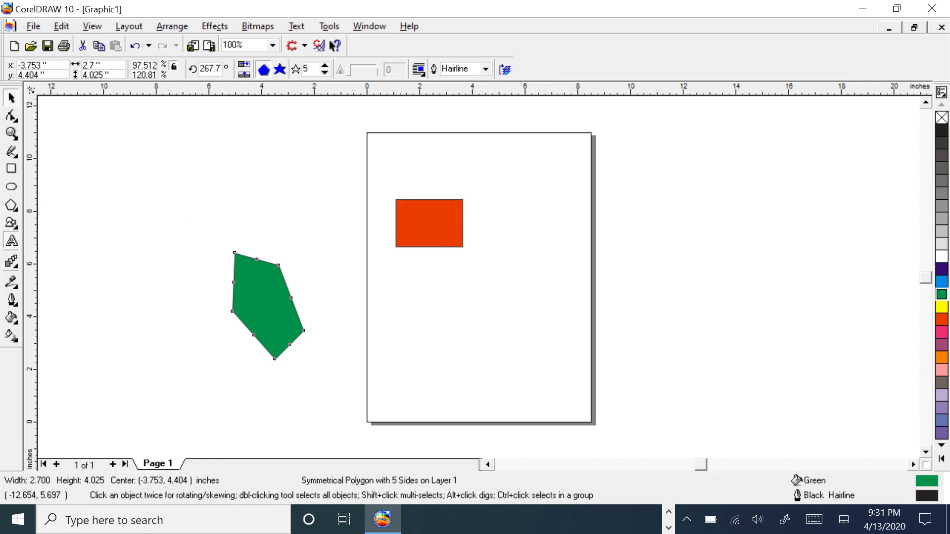
{"action": "left_click", "coordinate": [426, 147]}
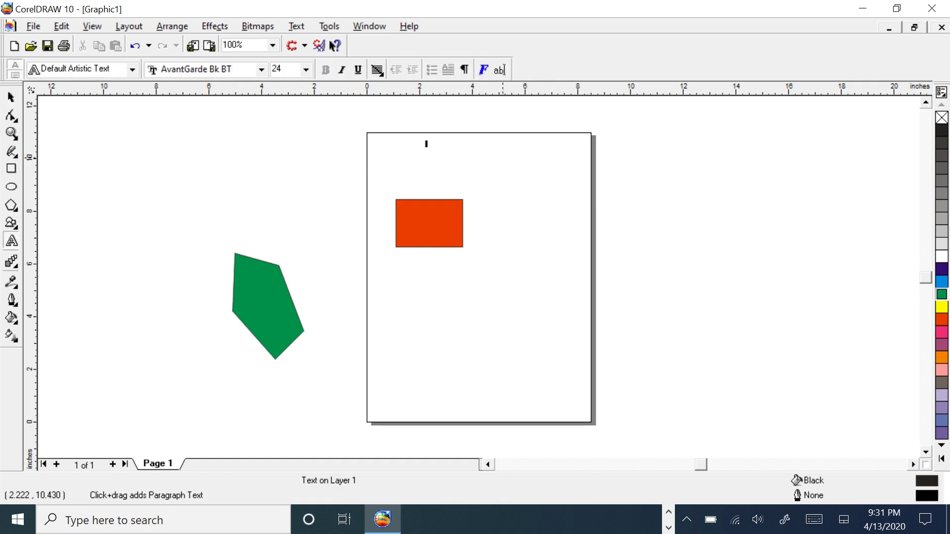
{"action": "type", "text": "r"}
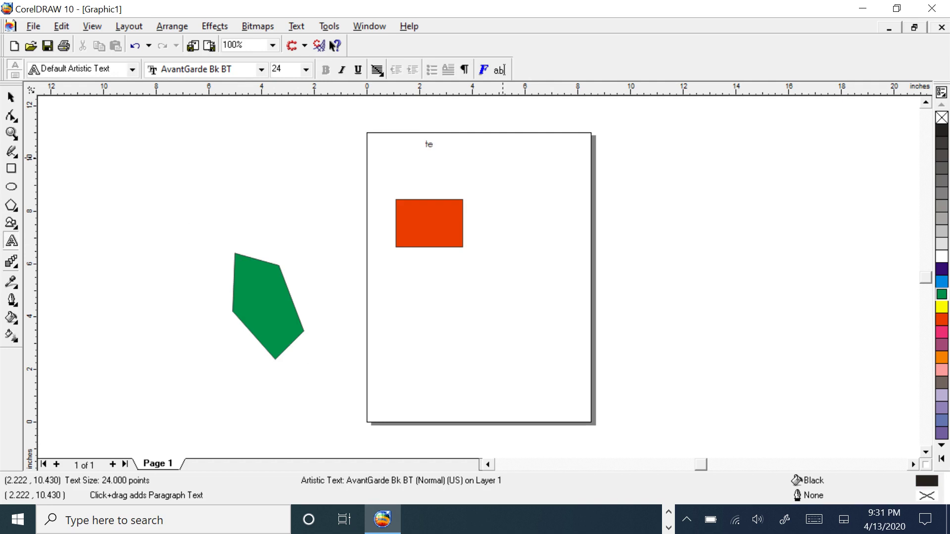
{"action": "left_click", "coordinate": [432, 144]}
{"action": "left_click", "coordinate": [11, 98]}
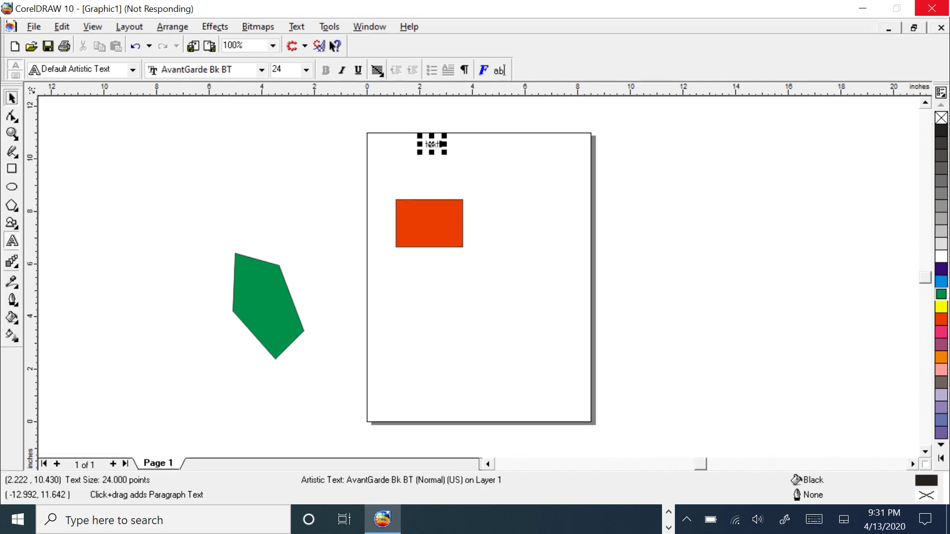
{"action": "key", "text": "Delete"}
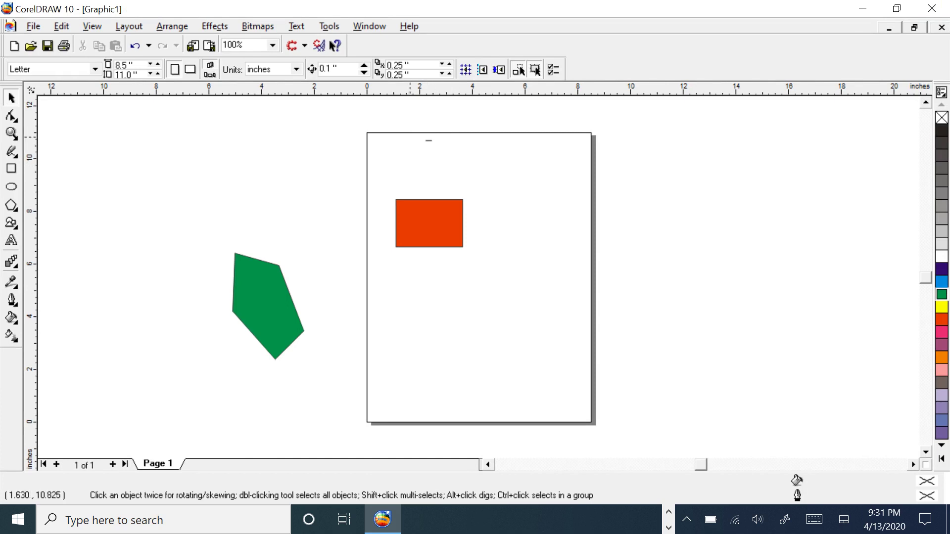
Stretch the text wider and taller, flipping it upright, to a size of about 262.6 points.
{"action": "left_click", "coordinate": [427, 139]}
{"action": "left_click_drag", "start_coordinate": [436, 139], "coordinate": [547, 140]}
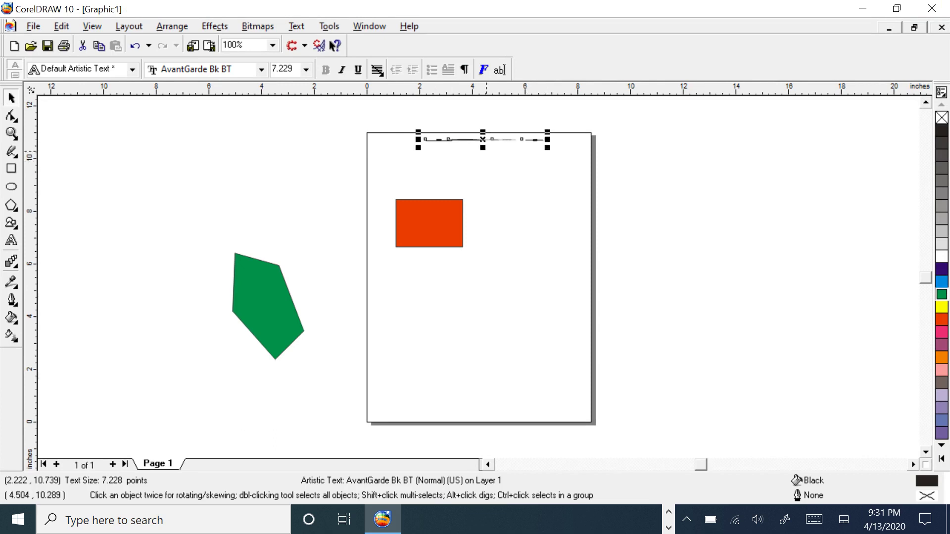
{"action": "left_click_drag", "start_coordinate": [482, 148], "coordinate": [483, 206]}
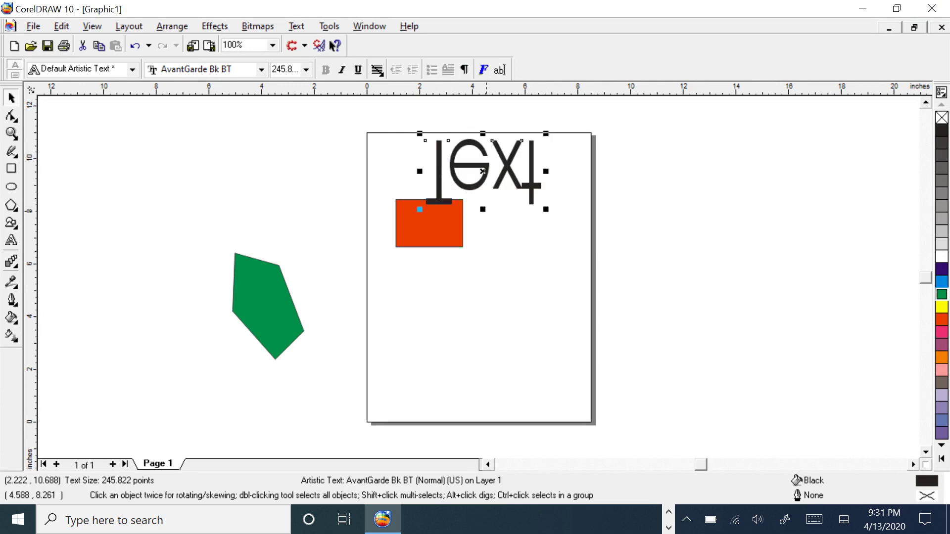
{"action": "left_click_drag", "start_coordinate": [482, 133], "coordinate": [484, 292]}
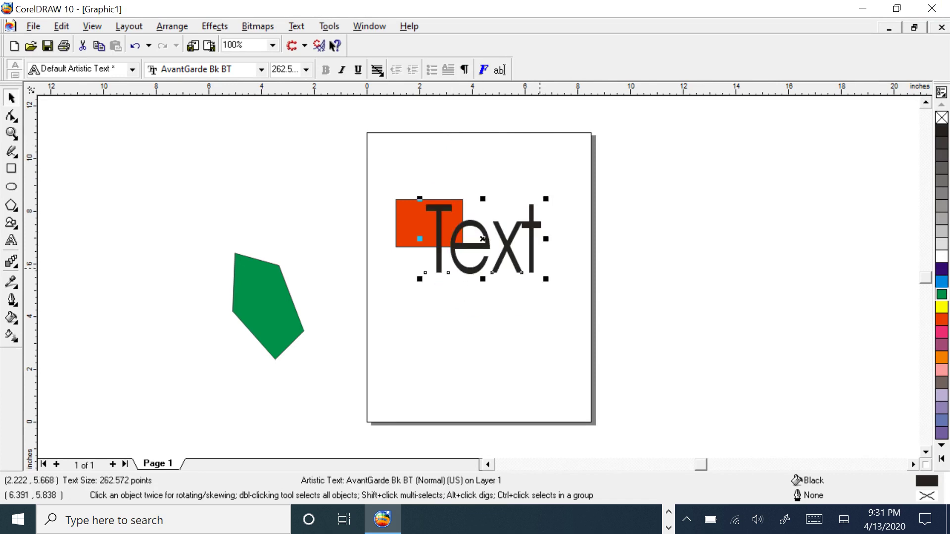
Move the enlarged text slightly up and to the right, and fill it yellow.
{"action": "left_click", "coordinate": [543, 279]}
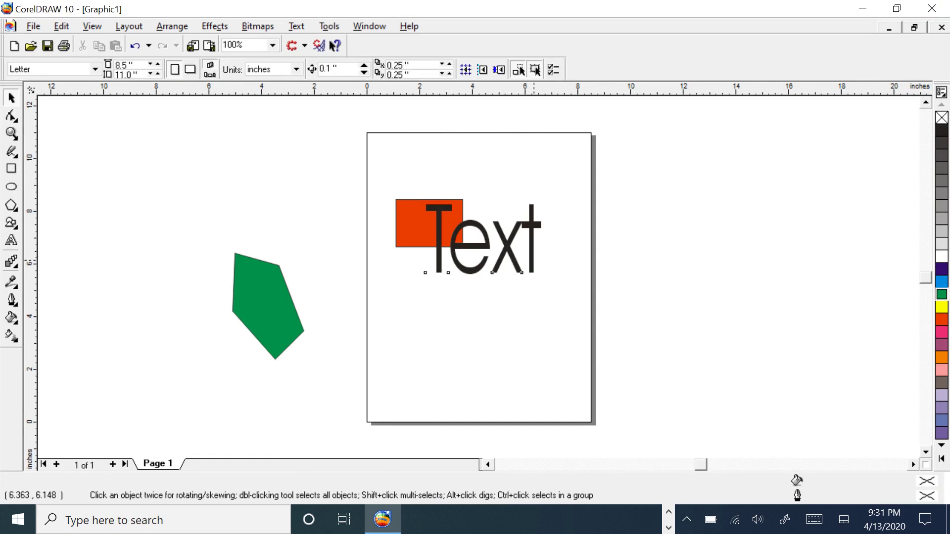
{"action": "left_click_drag", "start_coordinate": [425, 272], "coordinate": [439, 257]}
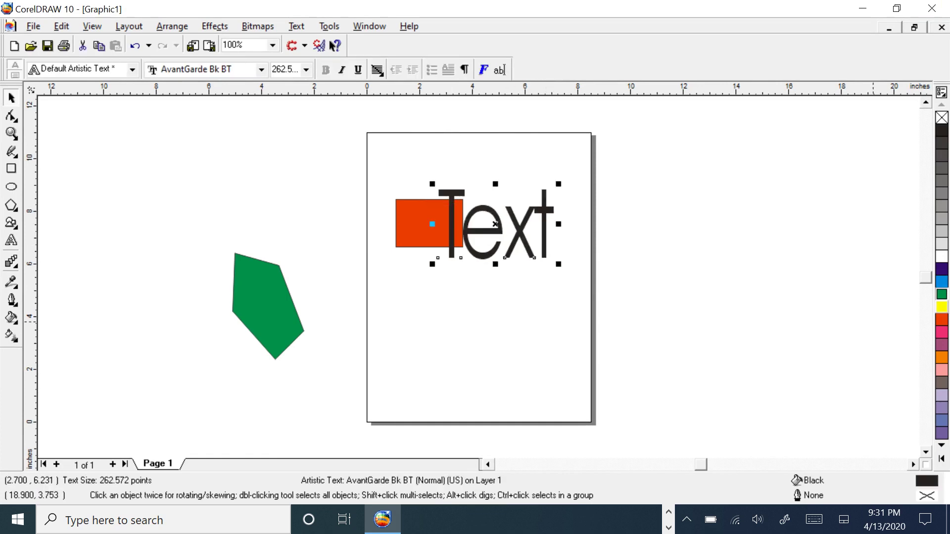
{"action": "left_click", "coordinate": [942, 307]}
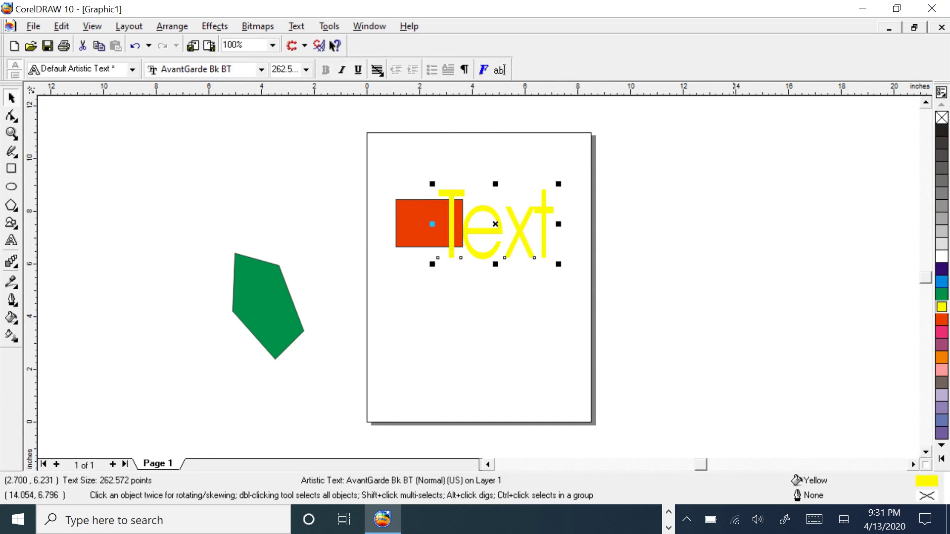
Move the yellow text below the red rectangle and skew its lower edge to the right.
{"action": "left_click_drag", "start_coordinate": [528, 232], "coordinate": [519, 288]}
{"action": "left_click", "coordinate": [518, 222]}
{"action": "left_click_drag", "start_coordinate": [519, 223], "coordinate": [519, 284]}
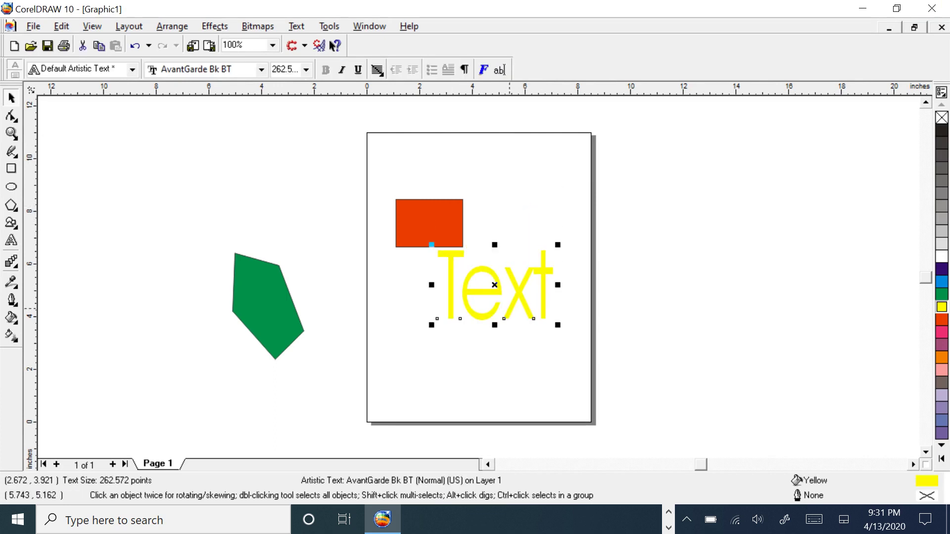
{"action": "left_click", "coordinate": [504, 320]}
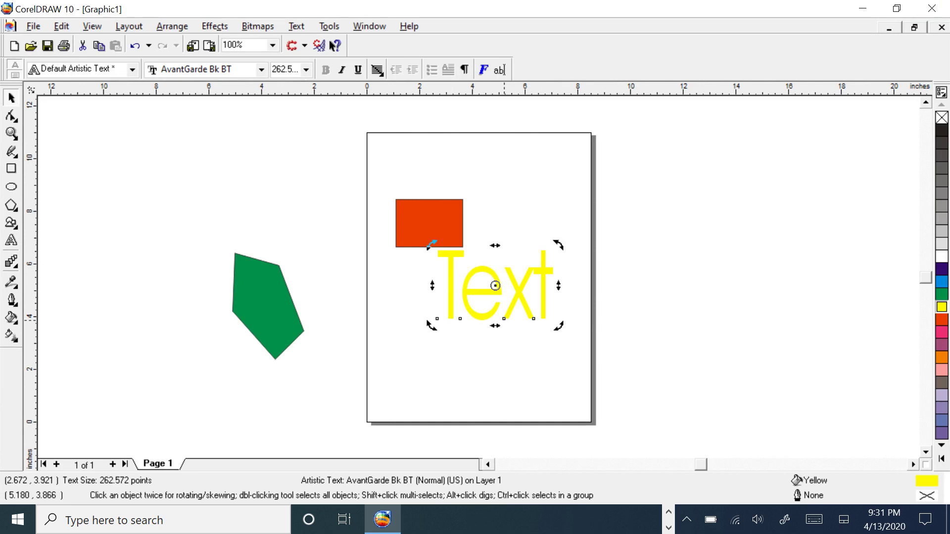
{"action": "left_click_drag", "start_coordinate": [497, 327], "coordinate": [532, 328]}
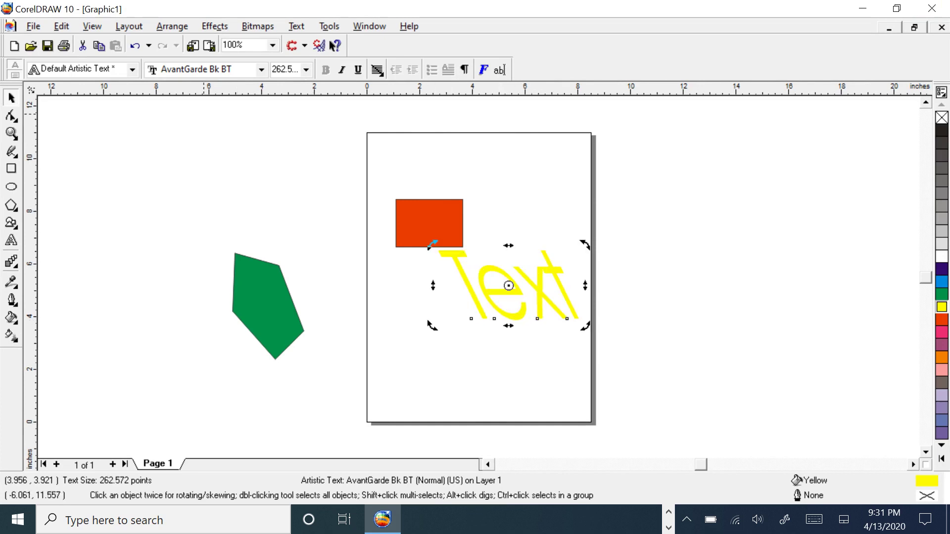
Blend the yellow text with the red rectangle using 20 steps.
{"action": "left_click", "coordinate": [215, 26]}
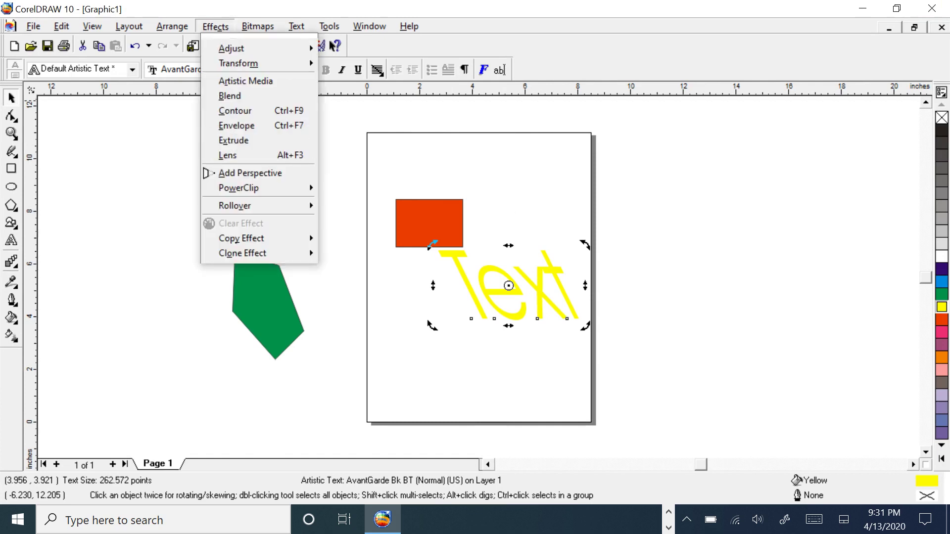
{"action": "left_click", "coordinate": [229, 95]}
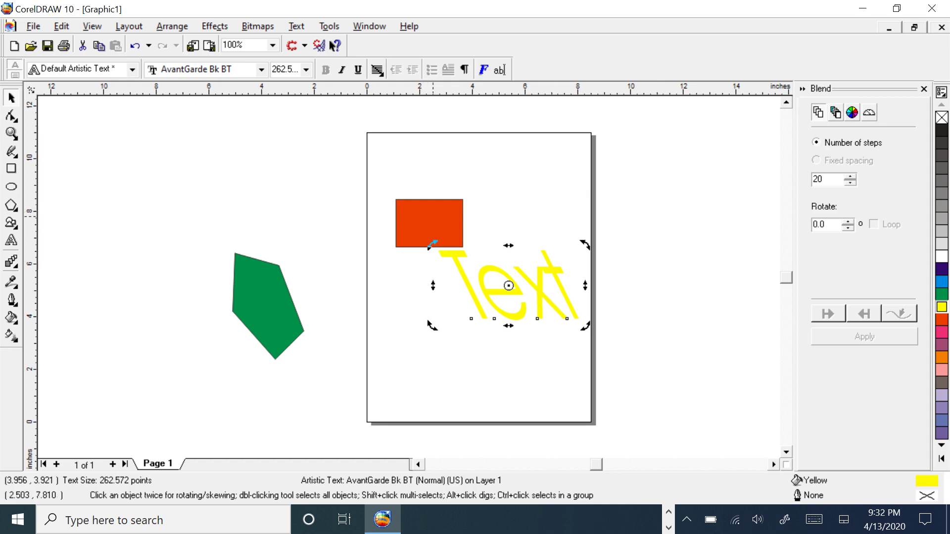
{"action": "left_click", "coordinate": [427, 233], "text": "shift"}
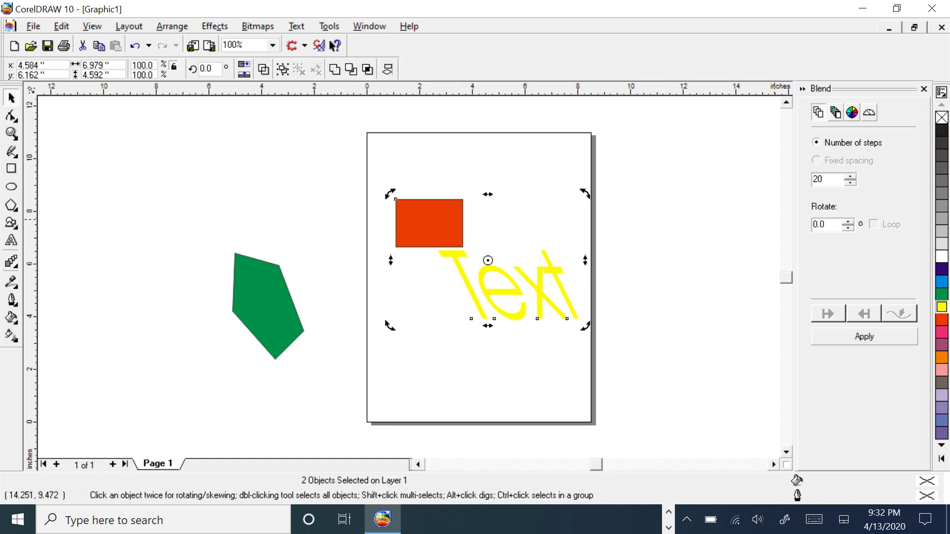
{"action": "left_click", "coordinate": [865, 336]}
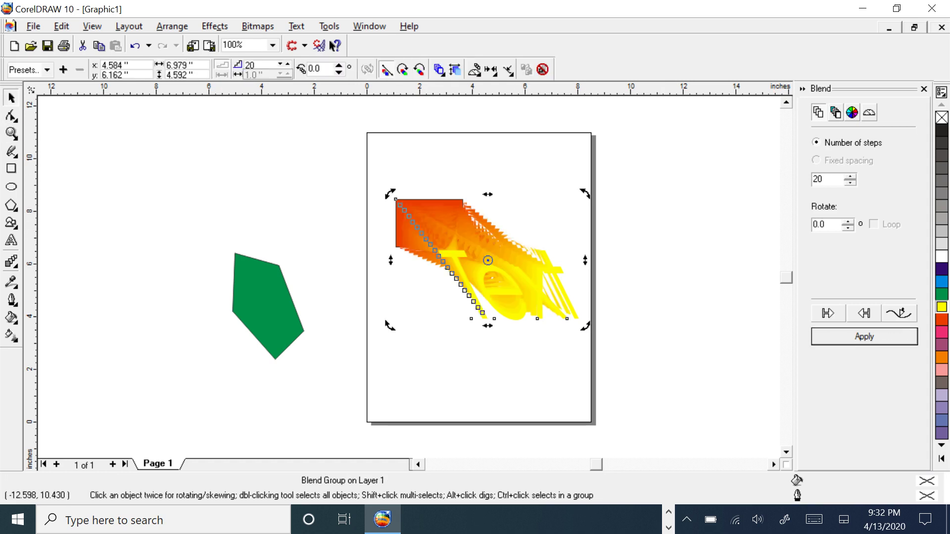
Move the whole blend group slightly down and to the left on the page.
{"action": "left_click", "coordinate": [11, 98]}
{"action": "left_click_drag", "start_coordinate": [517, 293], "coordinate": [497, 305]}
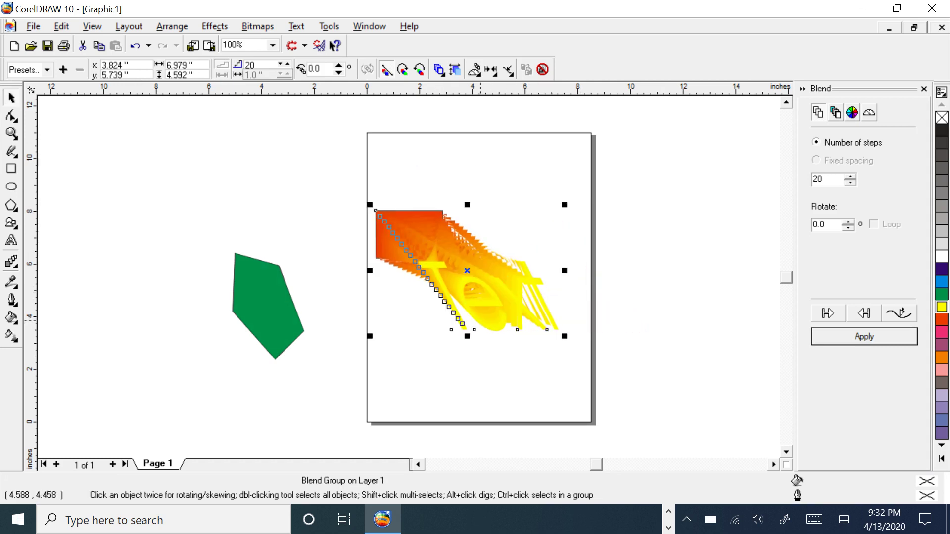
{"action": "left_click", "coordinate": [491, 370]}
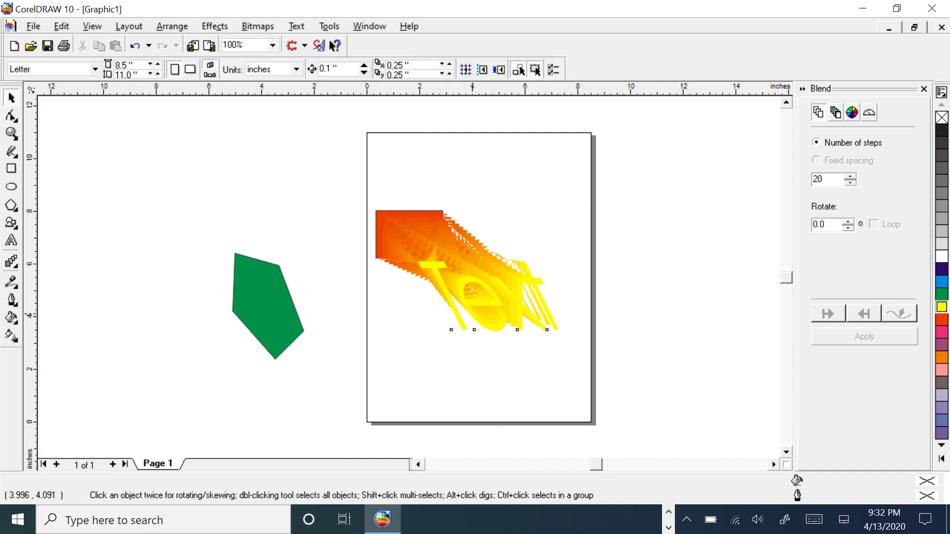
Reshape the blend by moving its text up and to the right, and shift the whole blend slightly down.
{"action": "left_click", "coordinate": [472, 315]}
{"action": "left_click_drag", "start_coordinate": [467, 309], "coordinate": [496, 214]}
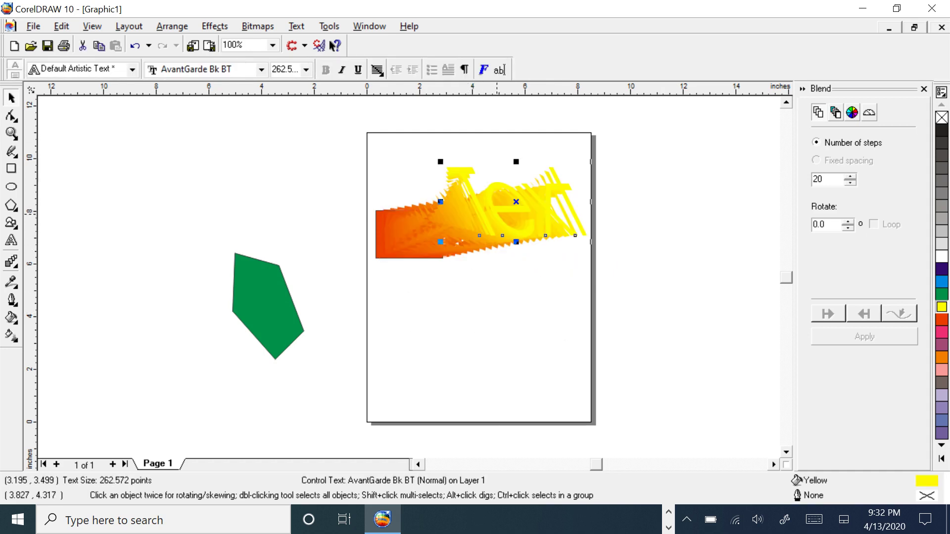
{"action": "left_click_drag", "start_coordinate": [491, 215], "coordinate": [493, 242]}
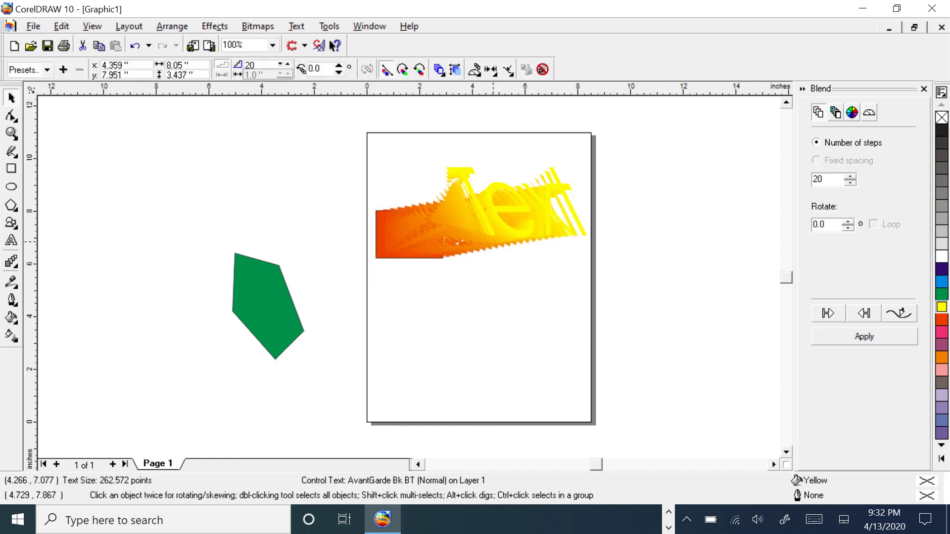
Reposition the blend's text repeatedly, ending below the rectangle, and move the whole blend toward the page's upper middle.
{"action": "left_click", "coordinate": [519, 162]}
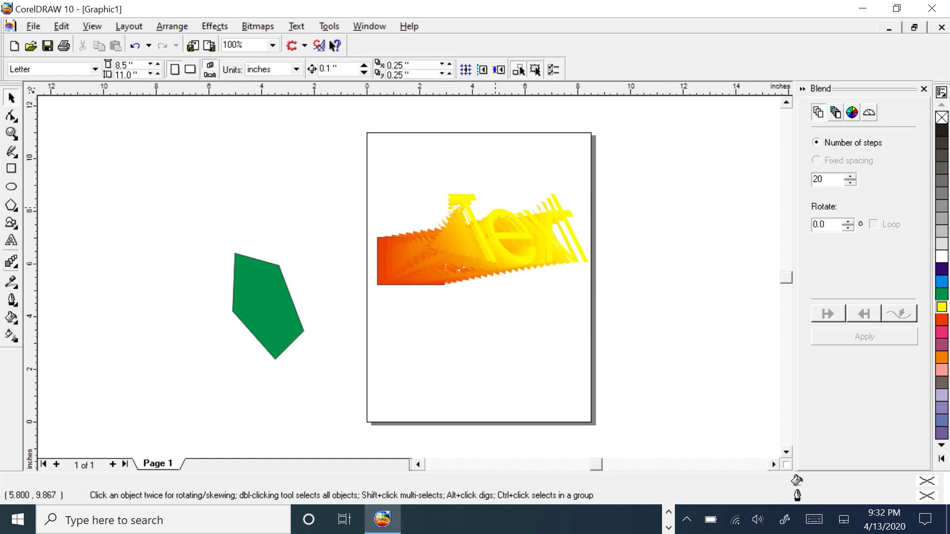
{"action": "left_click", "coordinate": [497, 212]}
{"action": "left_click_drag", "start_coordinate": [480, 262], "coordinate": [410, 286]}
{"action": "left_click_drag", "start_coordinate": [422, 248], "coordinate": [630, 221]}
{"action": "left_click_drag", "start_coordinate": [618, 260], "coordinate": [512, 301]}
{"action": "left_click_drag", "start_coordinate": [525, 264], "coordinate": [491, 308]}
{"action": "left_click_drag", "start_coordinate": [477, 346], "coordinate": [415, 378]}
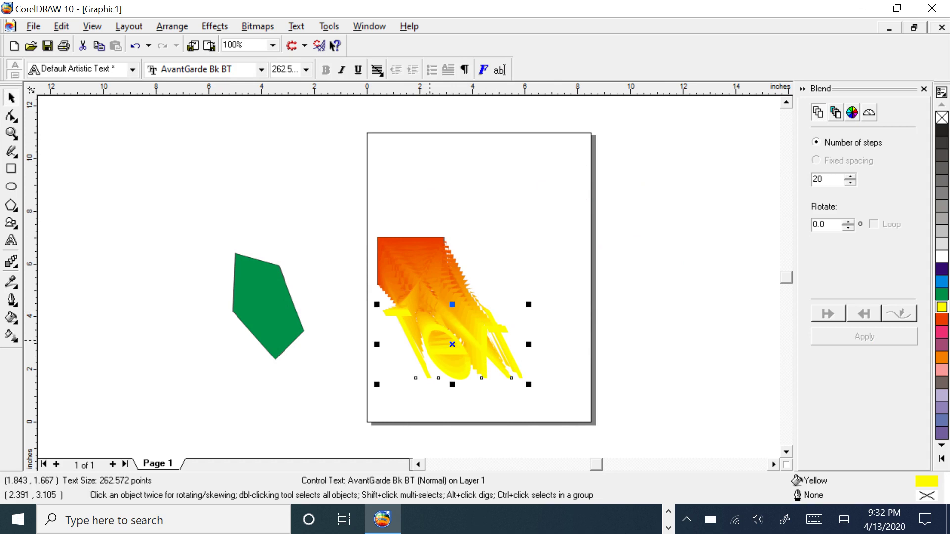
{"action": "left_click_drag", "start_coordinate": [435, 267], "coordinate": [474, 206]}
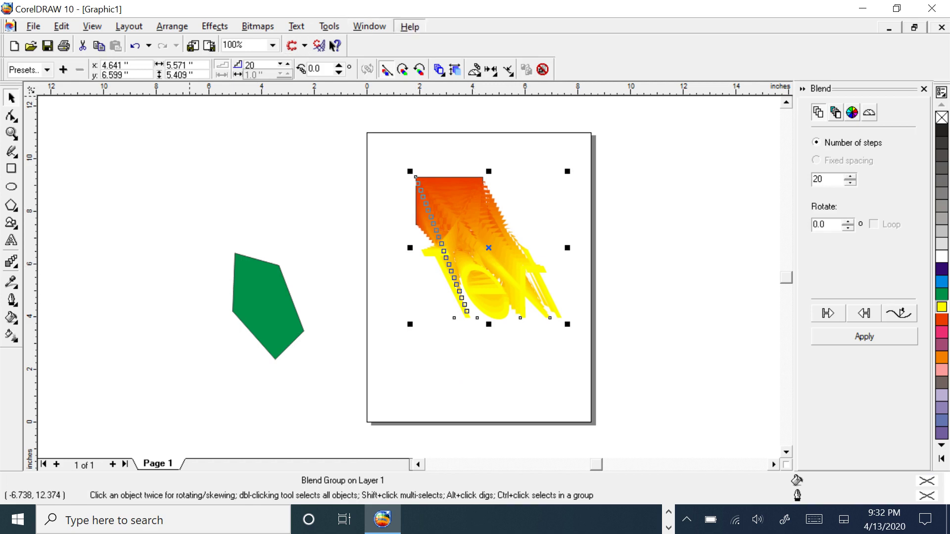
View the About CorelDRAW information and the System category of System Info, and close both dialogs.
{"action": "left_click", "coordinate": [409, 26]}
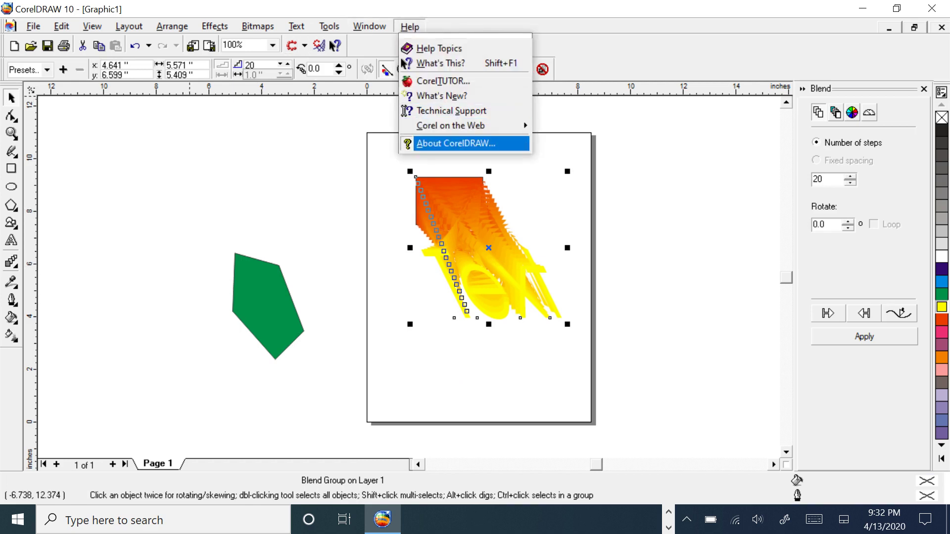
{"action": "left_click", "coordinate": [455, 143]}
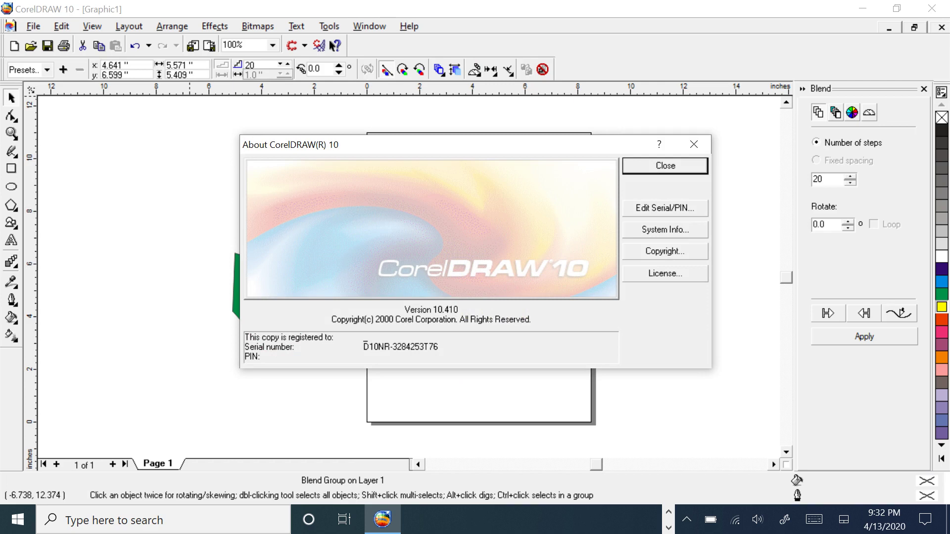
{"action": "left_click", "coordinate": [665, 230]}
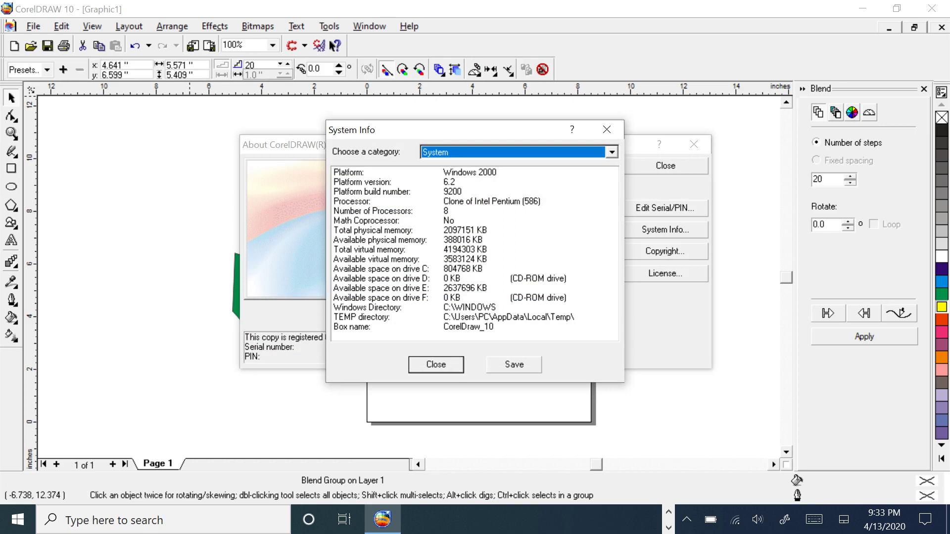
{"action": "key", "text": "Return"}
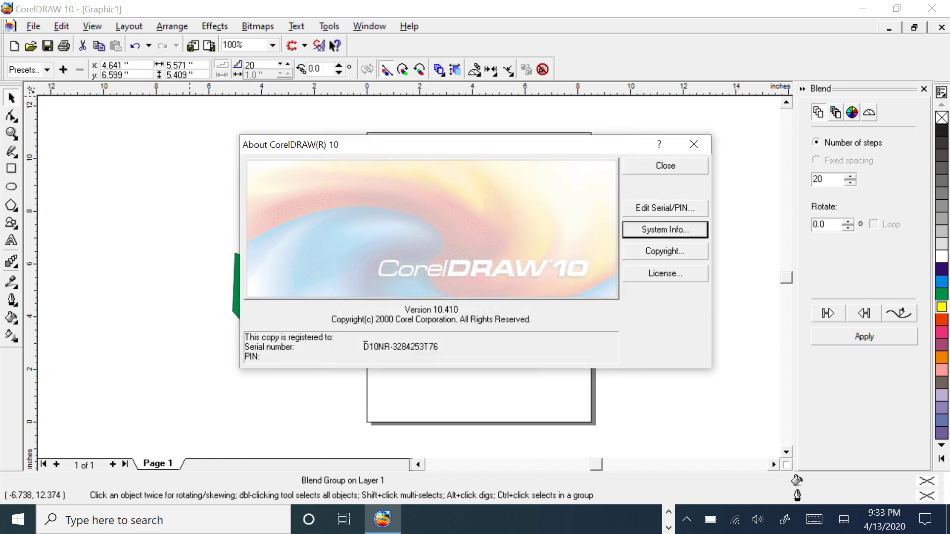
{"action": "key", "text": "Escape"}
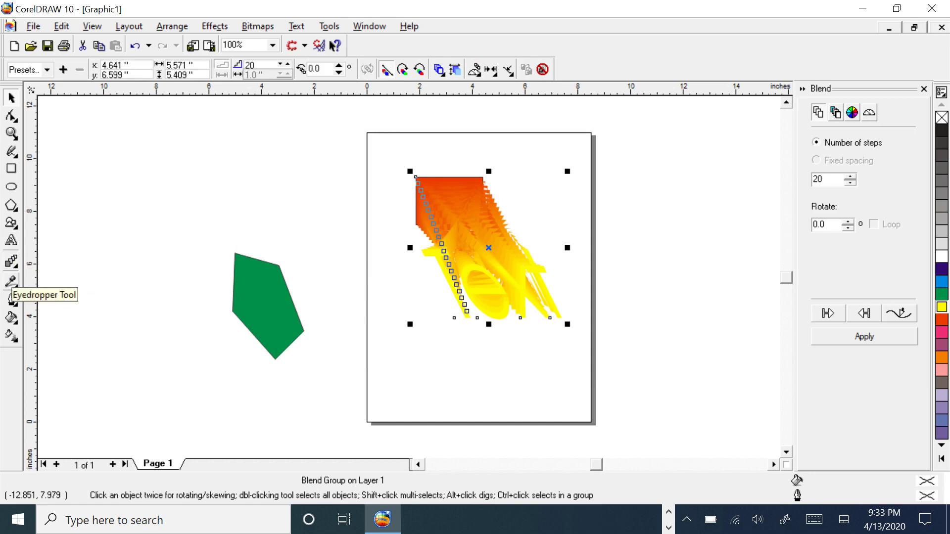
Sample the green polygon's fill colour and the blank white drawing area with the Eyedropper tool.
{"action": "left_click", "coordinate": [11, 282]}
{"action": "left_click", "coordinate": [254, 285]}
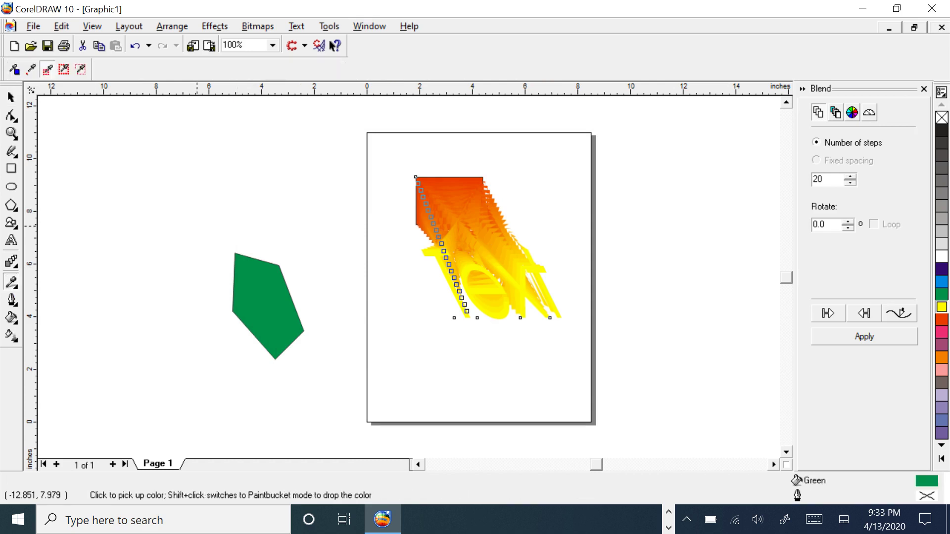
{"action": "left_click", "coordinate": [238, 177]}
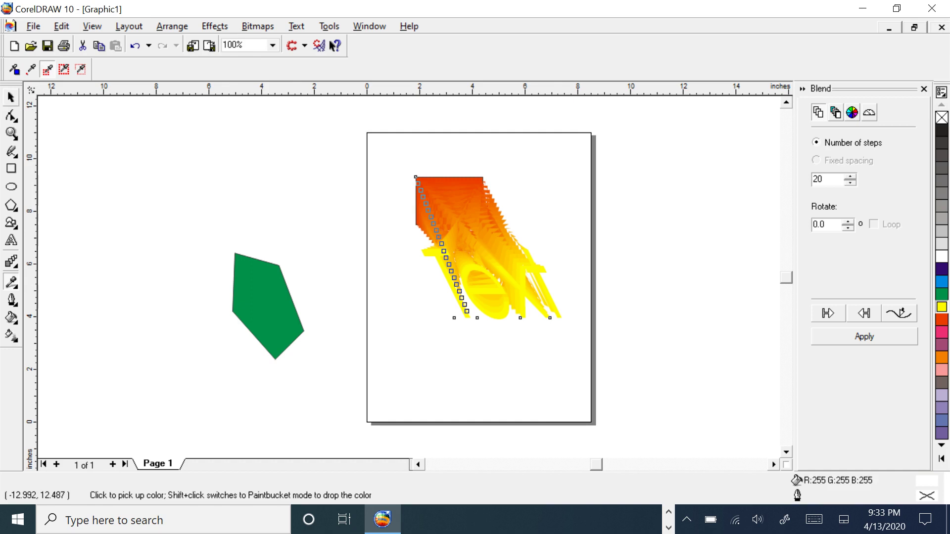
{"action": "key", "text": "space"}
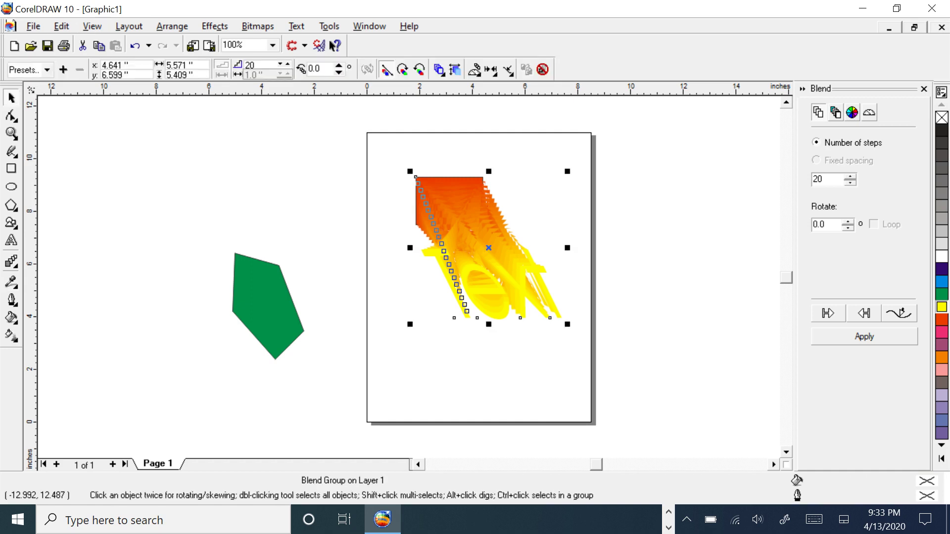
Exit CorelDRAW 10 without saving the changes to Graphic1.
{"action": "left_click", "coordinate": [34, 26]}
{"action": "left_click", "coordinate": [49, 106]}
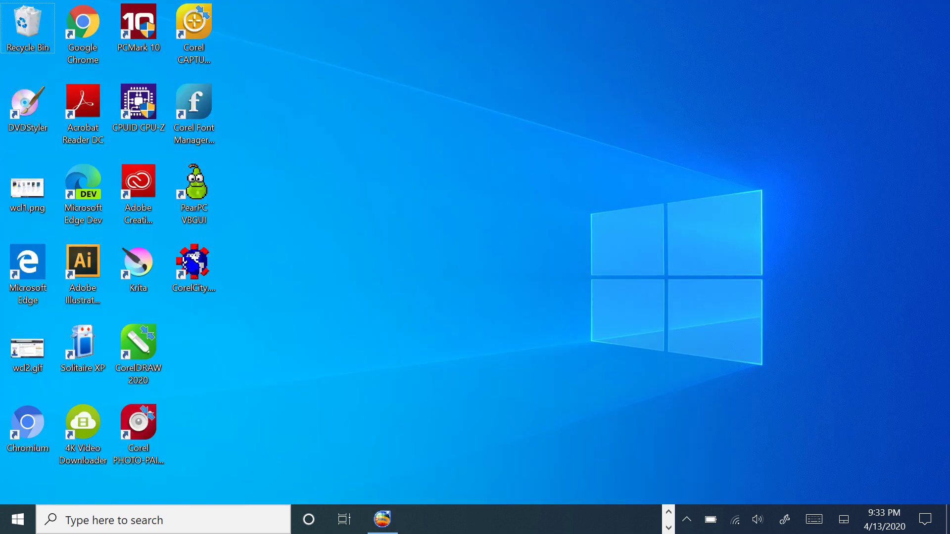
{"action": "left_click", "coordinate": [383, 520]}
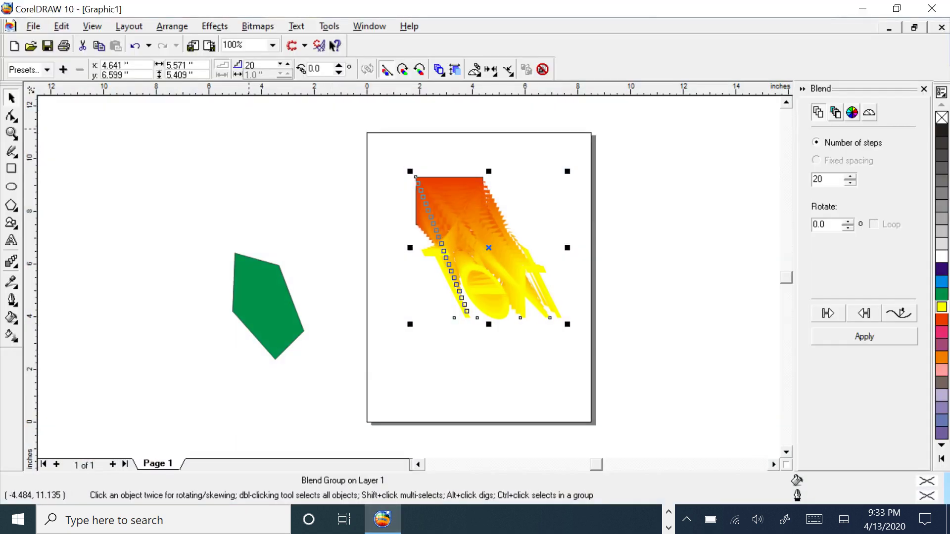
{"action": "key", "text": "alt+f"}
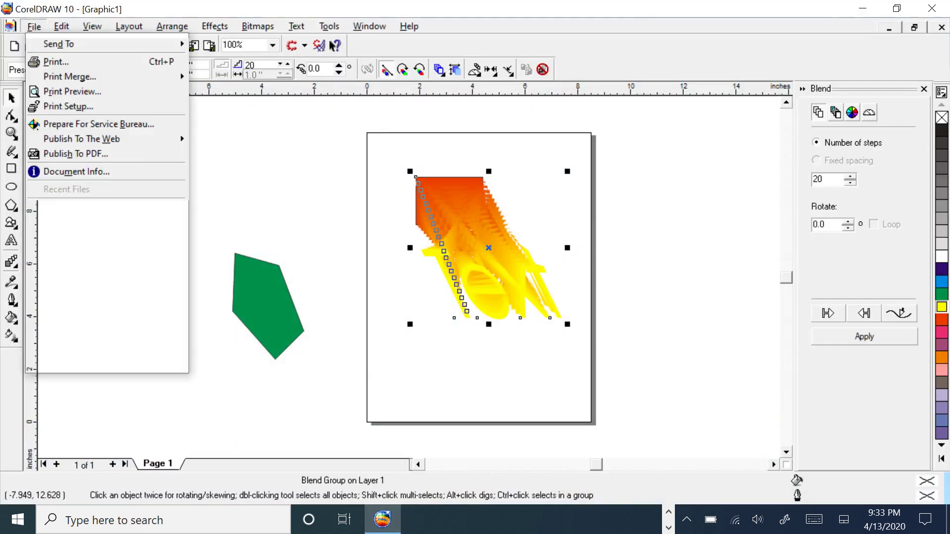
{"action": "key", "text": "Up"}
{"action": "key", "text": "Escape"}
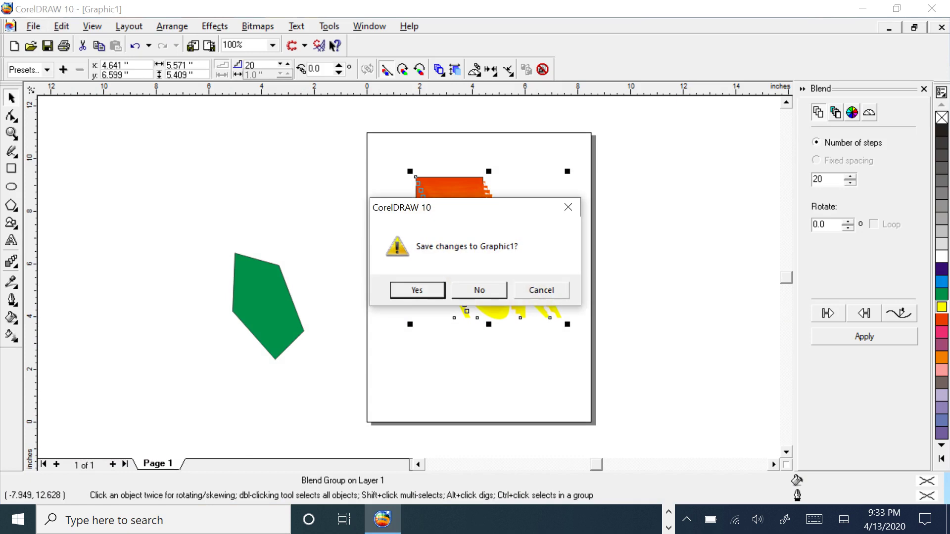
{"action": "left_click", "coordinate": [479, 289]}
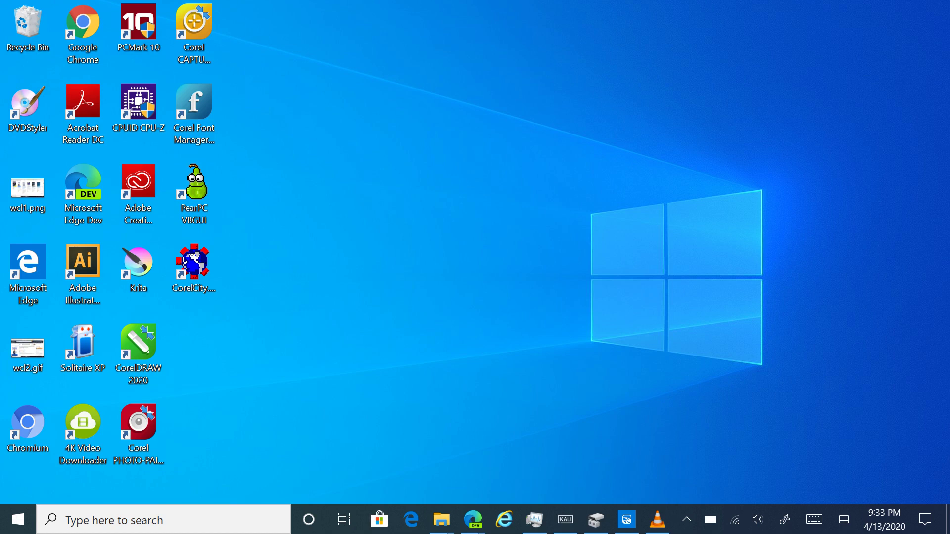
Launch Corel PHOTO-PAINT 10 and create a new blank image with the default settings.
{"action": "key", "text": "super"}
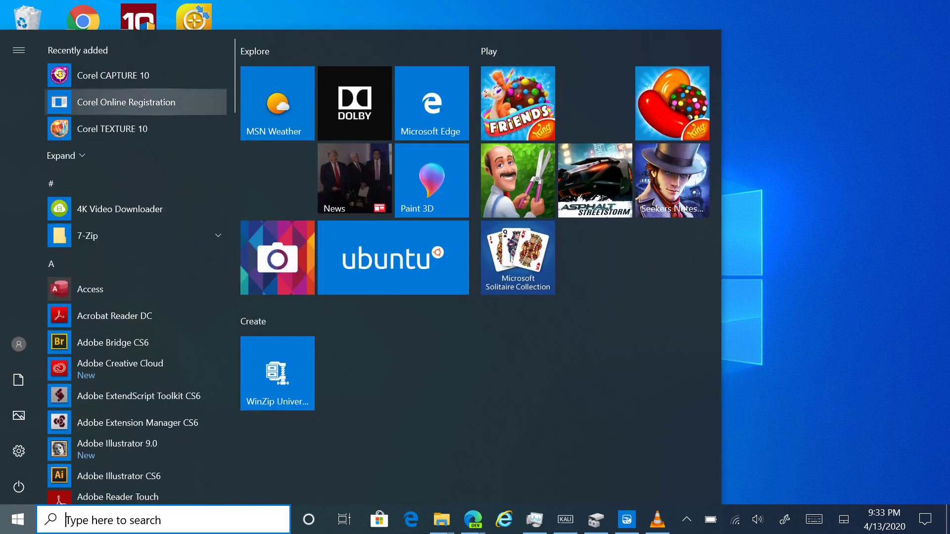
{"action": "left_click", "coordinate": [62, 156]}
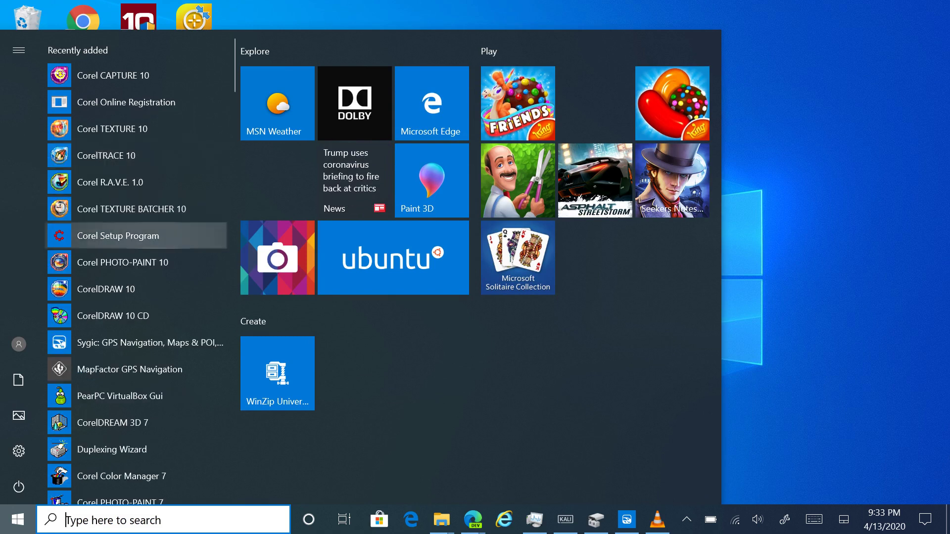
{"action": "left_click", "coordinate": [141, 263]}
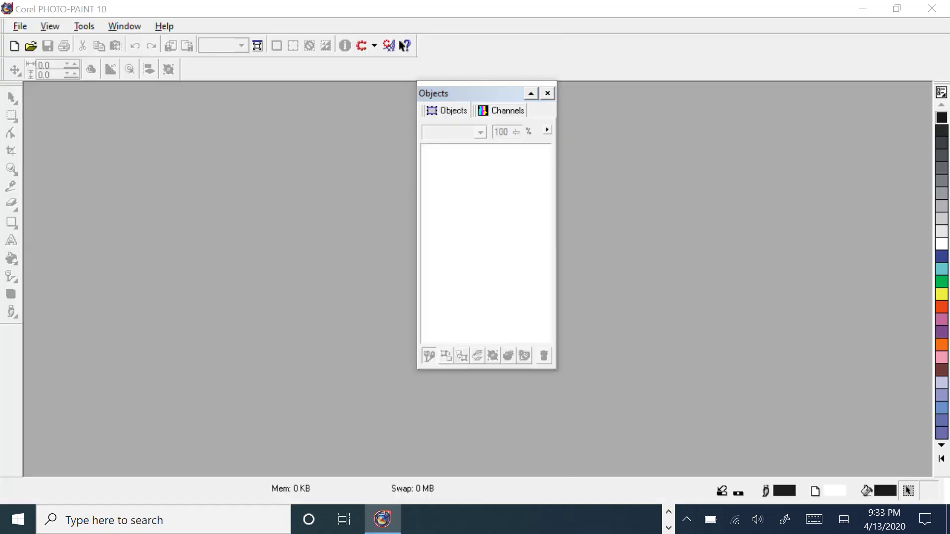
{"action": "left_click", "coordinate": [374, 198]}
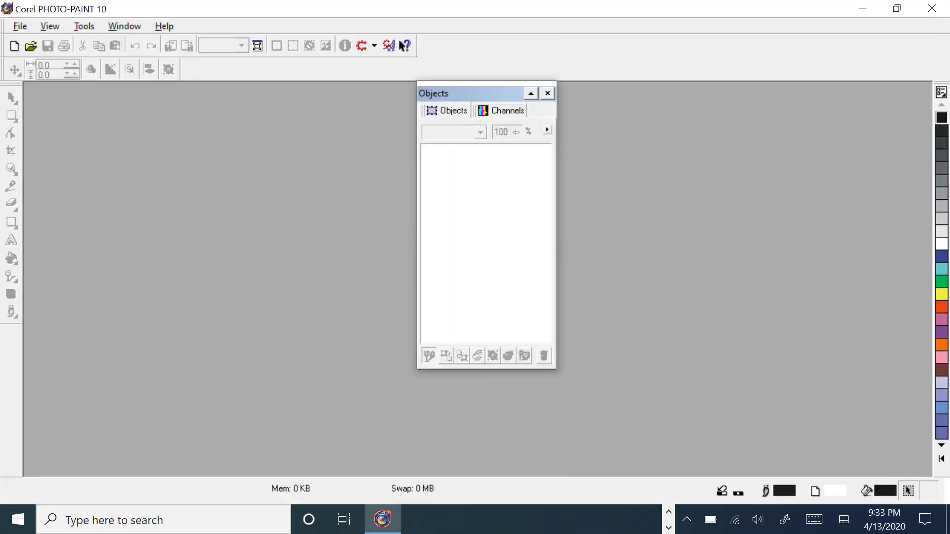
{"action": "key", "text": "Return"}
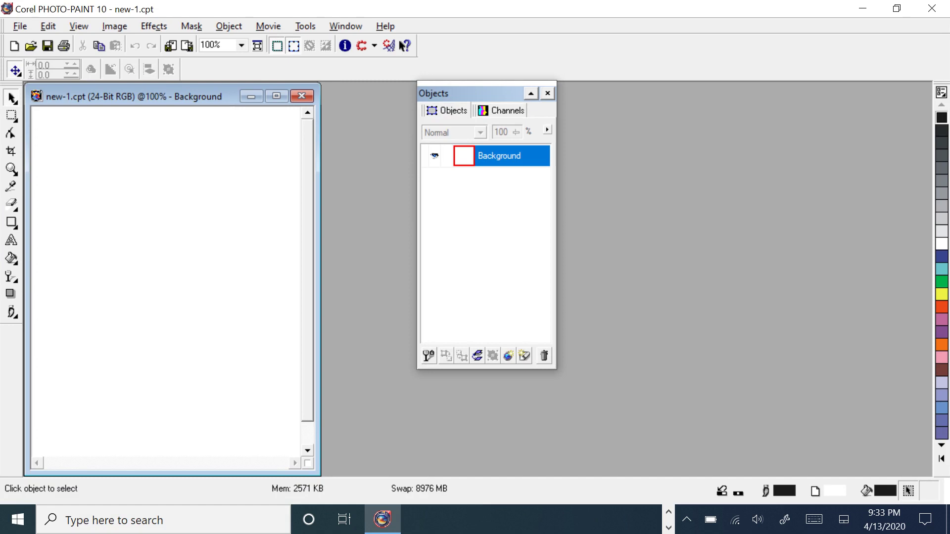
Paint looping black freehand strokes across the image with the Quick Doodler brush at size 20.
{"action": "left_click", "coordinate": [14, 315]}
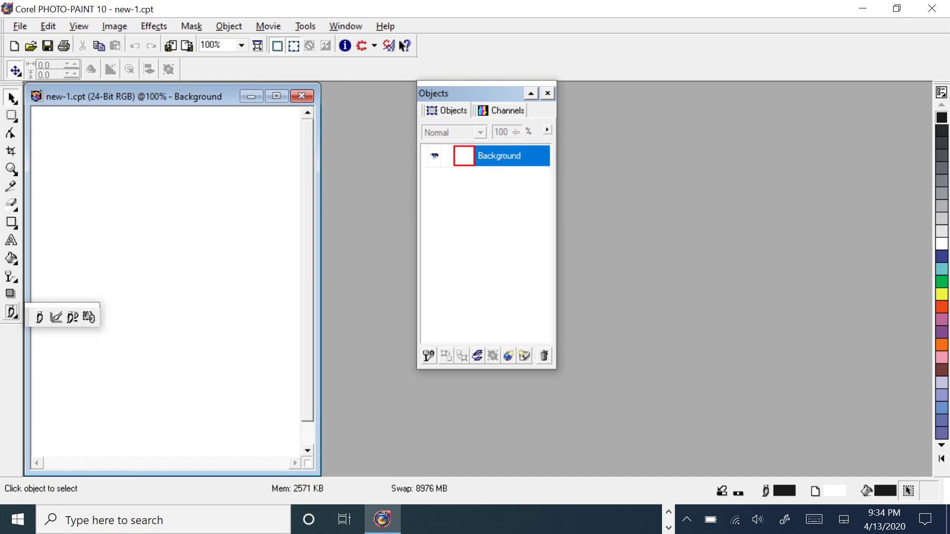
{"action": "left_click", "coordinate": [39, 318]}
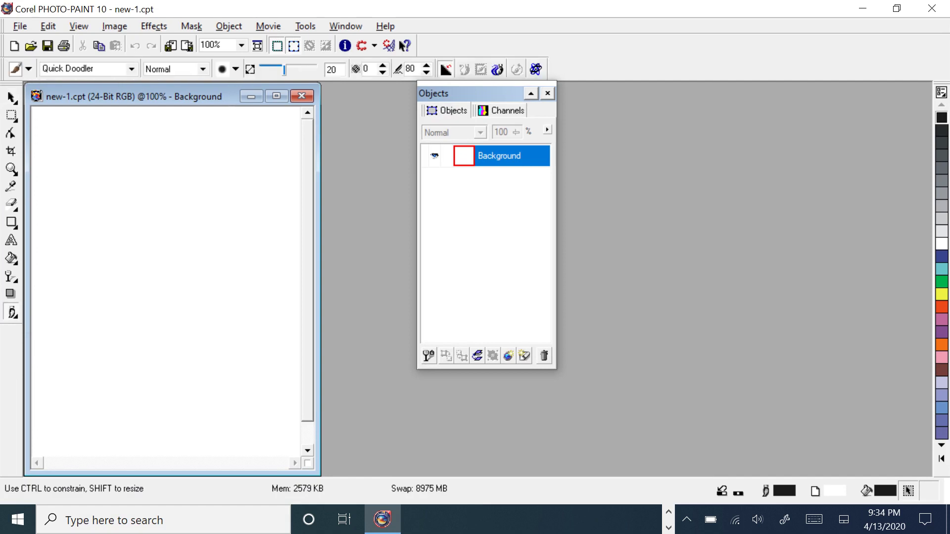
{"action": "left_click_drag", "start_coordinate": [149, 238], "coordinate": [198, 309]}
{"action": "left_click_drag", "start_coordinate": [141, 282], "coordinate": [217, 331]}
{"action": "mouse_move", "coordinate": [78, 130]}
{"action": "left_mouse_down"}
{"action": "mouse_move", "coordinate": [123, 394]}
{"action": "mouse_move", "coordinate": [163, 450]}
{"action": "mouse_move", "coordinate": [270, 182]}
{"action": "mouse_move", "coordinate": [220, 167]}
{"action": "mouse_move", "coordinate": [136, 167]}
{"action": "mouse_move", "coordinate": [86, 239]}
{"action": "mouse_move", "coordinate": [117, 255]}
{"action": "mouse_move", "coordinate": [166, 166]}
{"action": "mouse_move", "coordinate": [159, 301]}
{"action": "mouse_move", "coordinate": [188, 316]}
{"action": "mouse_move", "coordinate": [120, 200]}
{"action": "mouse_move", "coordinate": [168, 293]}
{"action": "left_mouse_up"}
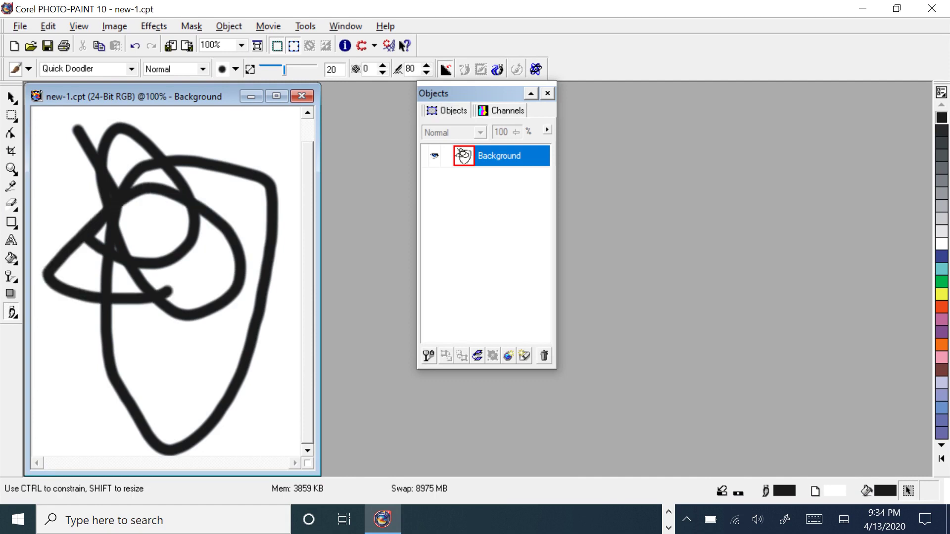
Choose the paw-print nib at size 50 and paint black paw prints and a dense trail over the scribble.
{"action": "left_click", "coordinate": [235, 68]}
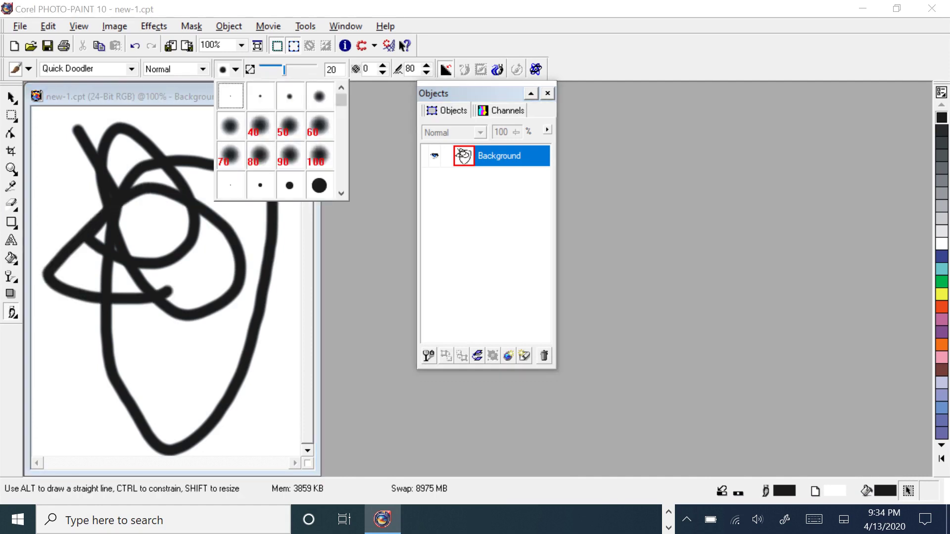
{"action": "scroll", "coordinate": [279, 141], "scroll_direction": "down", "scroll_amount": 4}
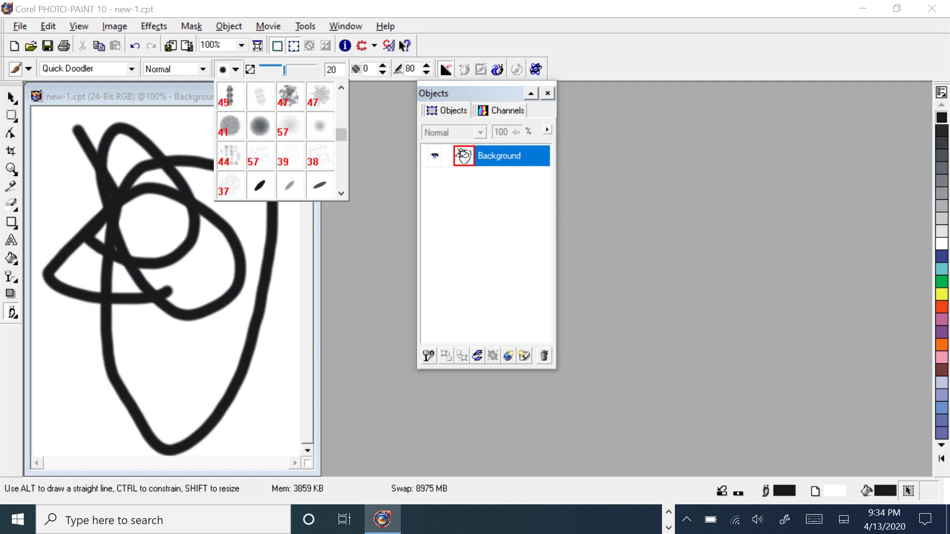
{"action": "scroll", "coordinate": [279, 141], "scroll_direction": "down", "scroll_amount": 4}
{"action": "scroll", "coordinate": [280, 141], "scroll_direction": "down", "scroll_amount": 4}
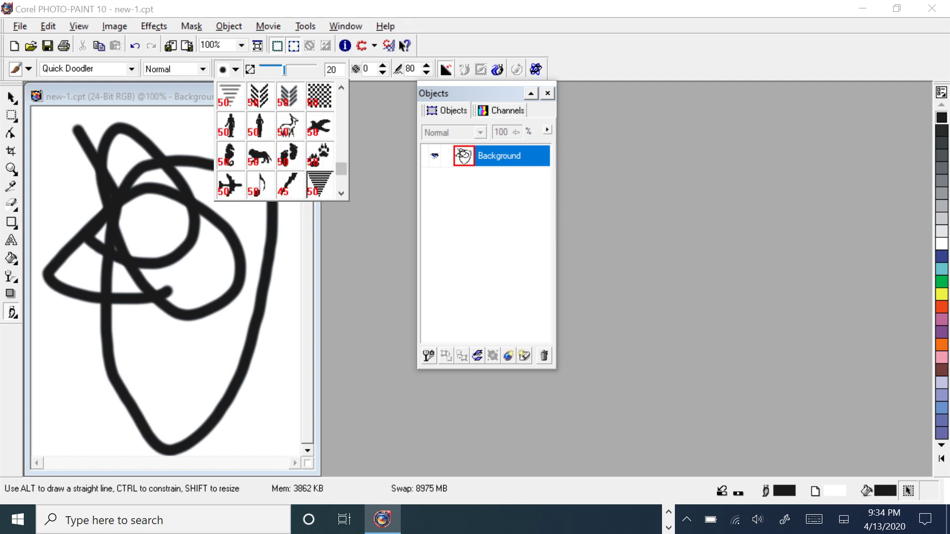
{"action": "left_click", "coordinate": [319, 156]}
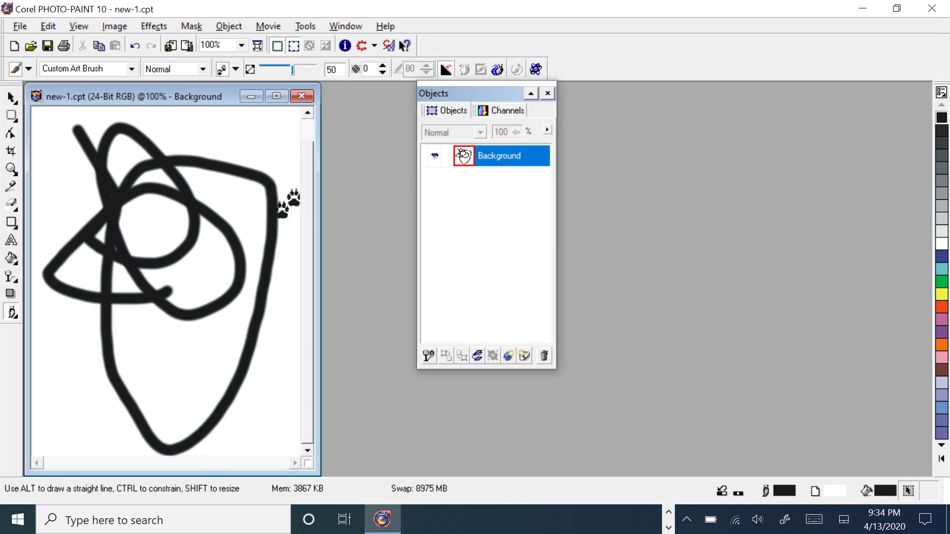
{"action": "left_click", "coordinate": [40, 365]}
{"action": "left_click", "coordinate": [169, 273]}
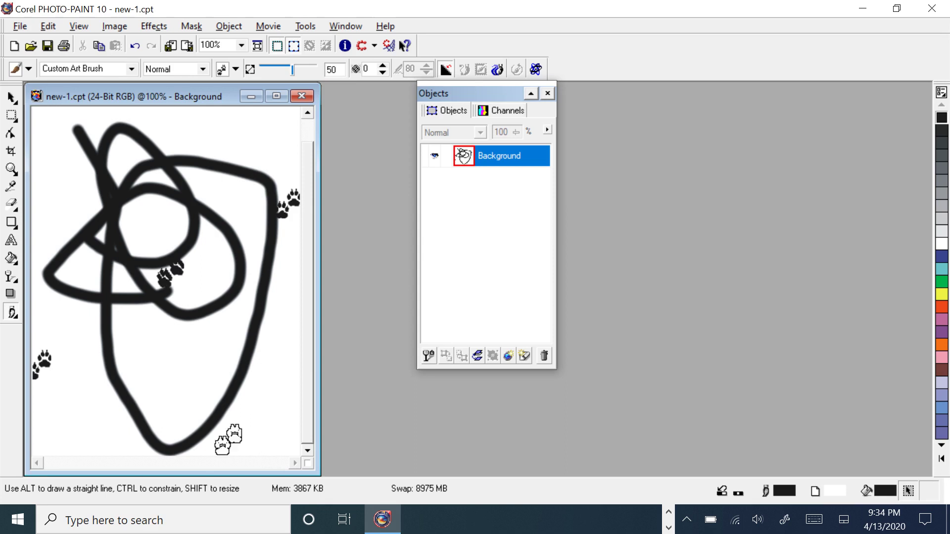
{"action": "left_click", "coordinate": [127, 254]}
{"action": "mouse_move", "coordinate": [131, 242]}
{"action": "left_mouse_down"}
{"action": "mouse_move", "coordinate": [192, 274]}
{"action": "mouse_move", "coordinate": [254, 327]}
{"action": "mouse_move", "coordinate": [207, 252]}
{"action": "mouse_move", "coordinate": [292, 298]}
{"action": "mouse_move", "coordinate": [258, 262]}
{"action": "left_mouse_up"}
Maximize the image window with the Objects docker off the page and paint a black paw-print trail from the image's upper part downward.
{"action": "left_click", "coordinate": [277, 95]}
{"action": "left_click_drag", "start_coordinate": [479, 94], "coordinate": [877, 101]}
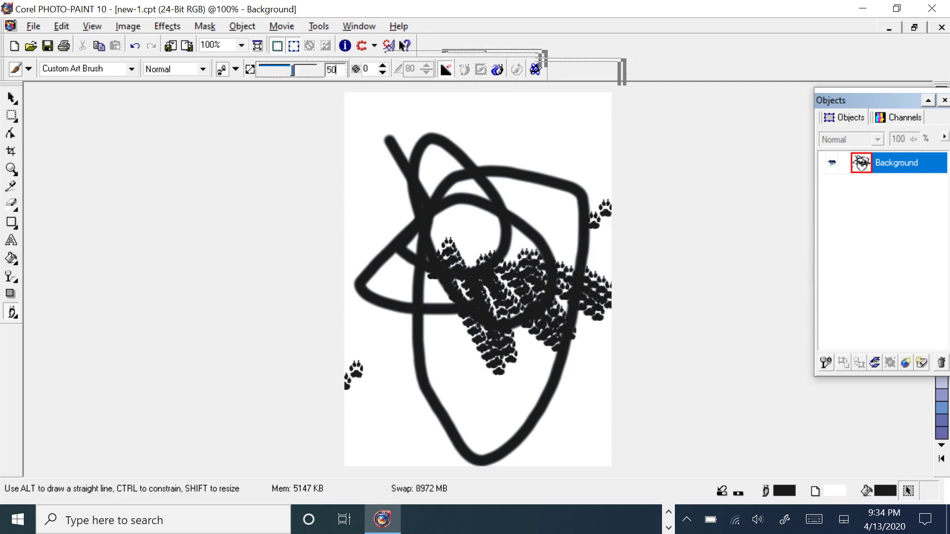
{"action": "mouse_move", "coordinate": [376, 120]}
{"action": "left_mouse_down"}
{"action": "mouse_move", "coordinate": [591, 322]}
{"action": "mouse_move", "coordinate": [527, 380]}
{"action": "mouse_move", "coordinate": [506, 371]}
{"action": "left_mouse_up"}
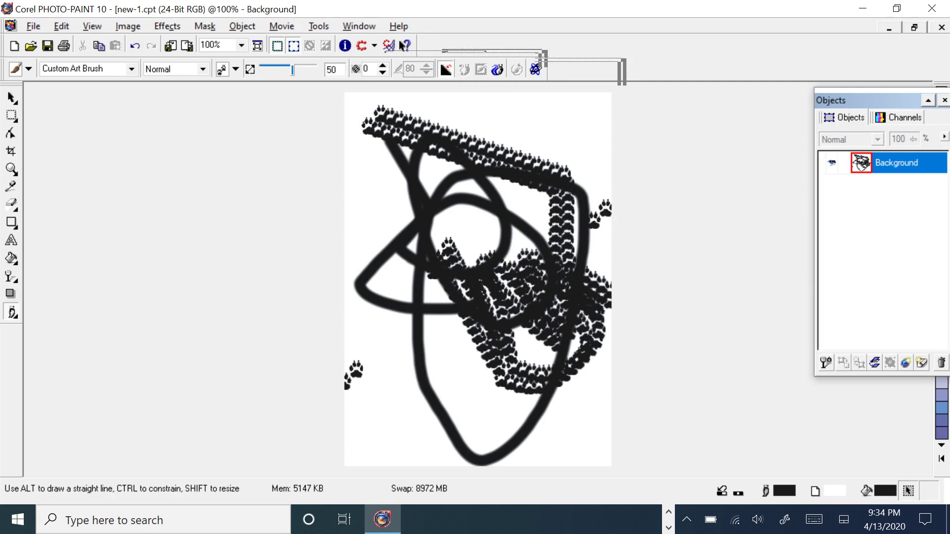
Move the Objects docker off the colour palette and paint a looping yellow paw-print trail over the image's left half.
{"action": "left_click_drag", "start_coordinate": [866, 100], "coordinate": [828, 96]}
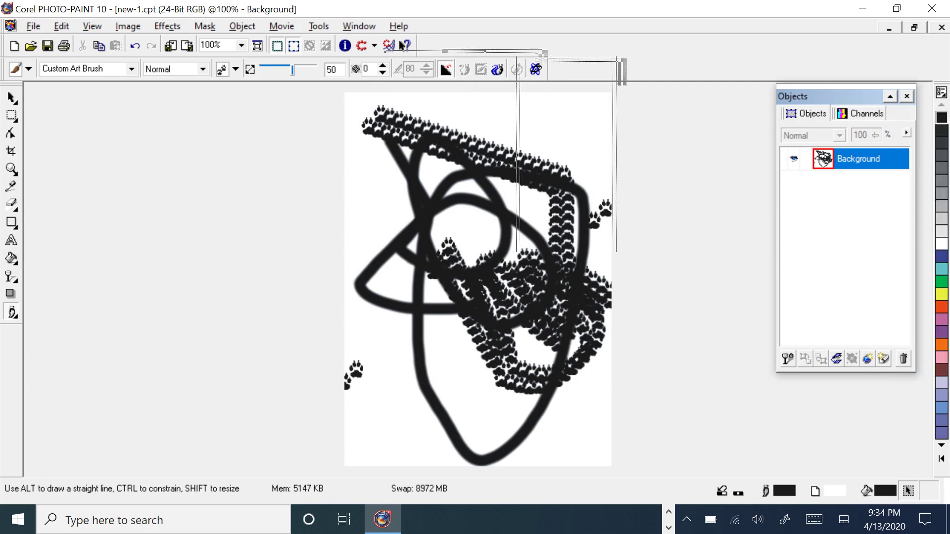
{"action": "left_click", "coordinate": [941, 294]}
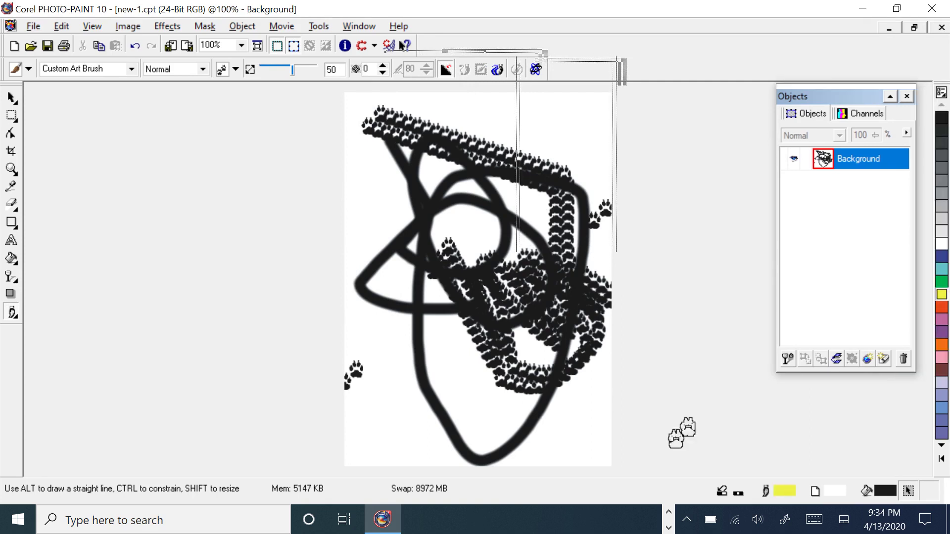
{"action": "mouse_move", "coordinate": [349, 173]}
{"action": "left_mouse_down"}
{"action": "mouse_move", "coordinate": [438, 377]}
{"action": "mouse_move", "coordinate": [438, 408]}
{"action": "mouse_move", "coordinate": [465, 383]}
{"action": "mouse_move", "coordinate": [403, 248]}
{"action": "mouse_move", "coordinate": [428, 391]}
{"action": "mouse_move", "coordinate": [514, 395]}
{"action": "left_mouse_up"}
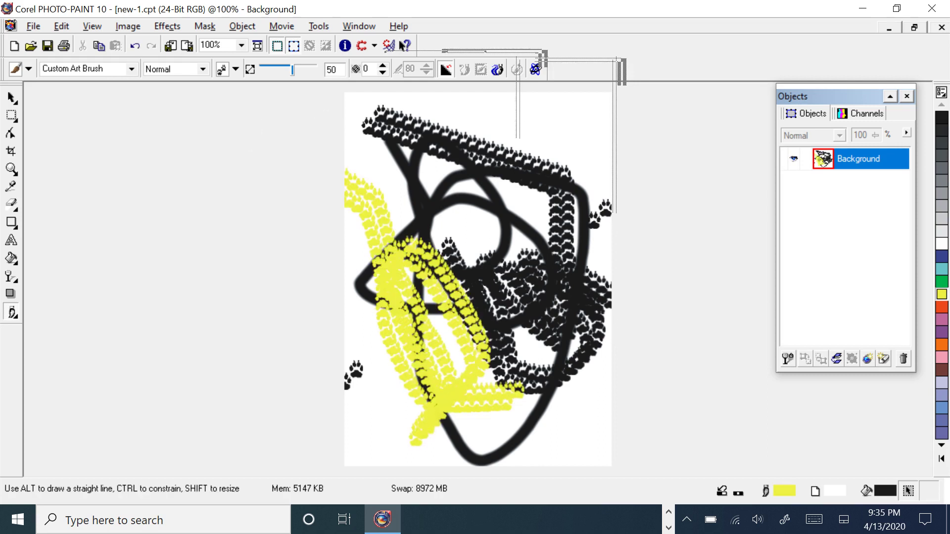
Exit Corel PHOTO-PAINT 10 without saving the painted image.
{"action": "left_click", "coordinate": [33, 26]}
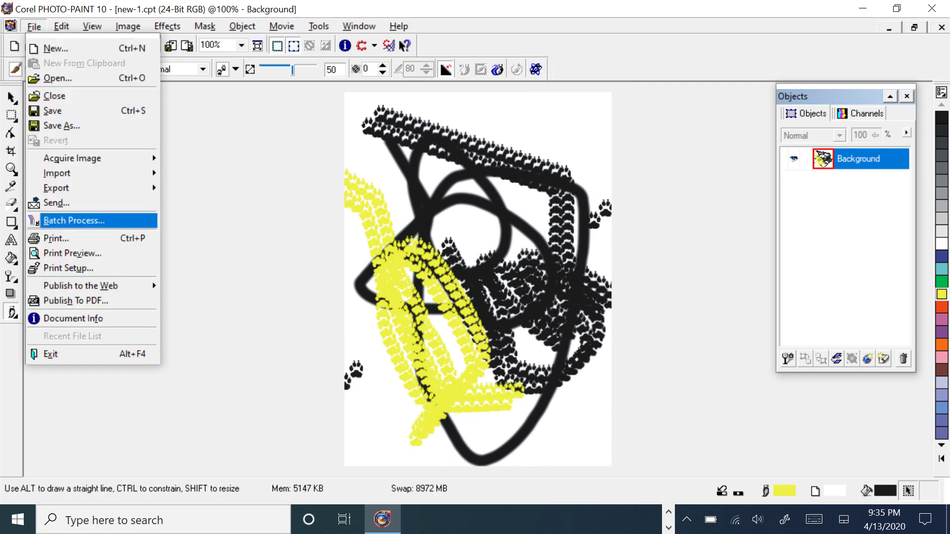
{"action": "key", "text": "Escape"}
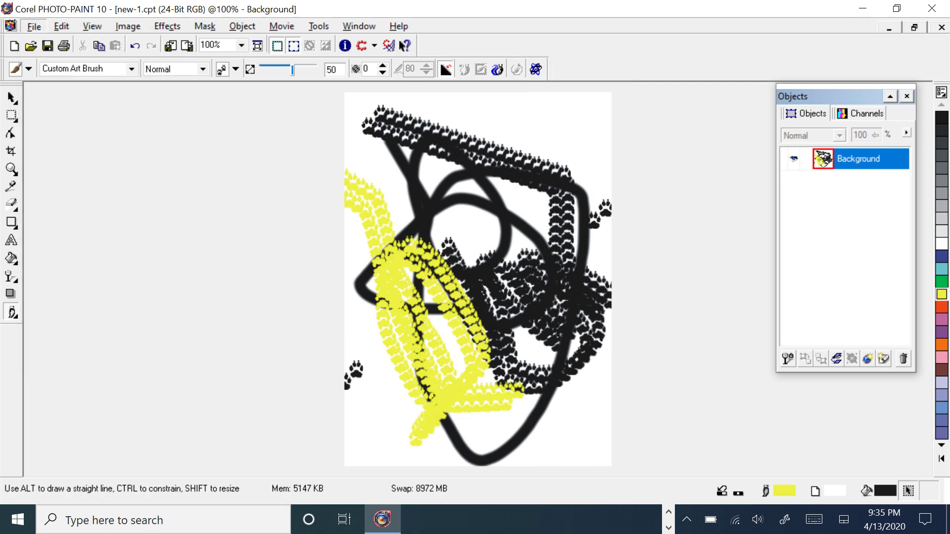
{"action": "left_click", "coordinate": [480, 291]}
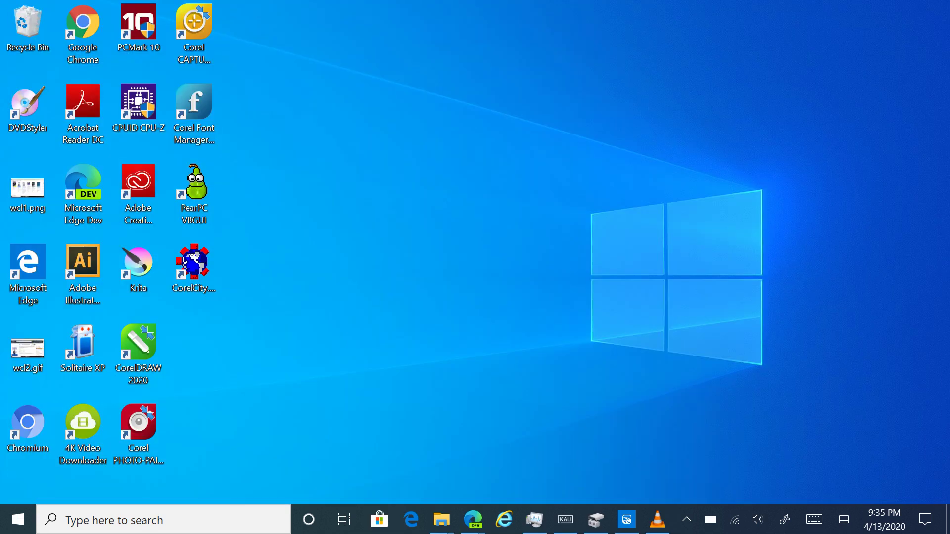
Open the file location of the Corel PHOTO-PAINT 10 shortcut from the recently added programs.
{"action": "key", "text": "super"}
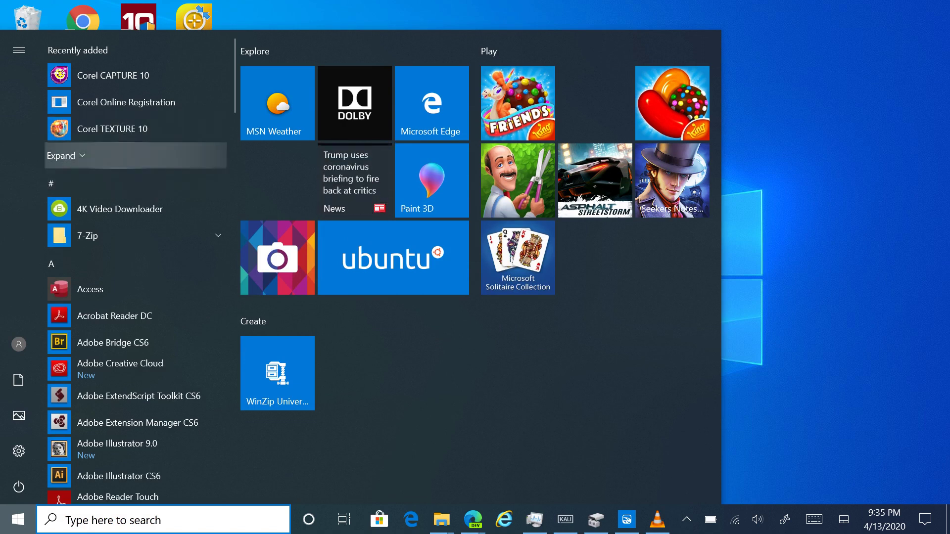
{"action": "left_click", "coordinate": [127, 156]}
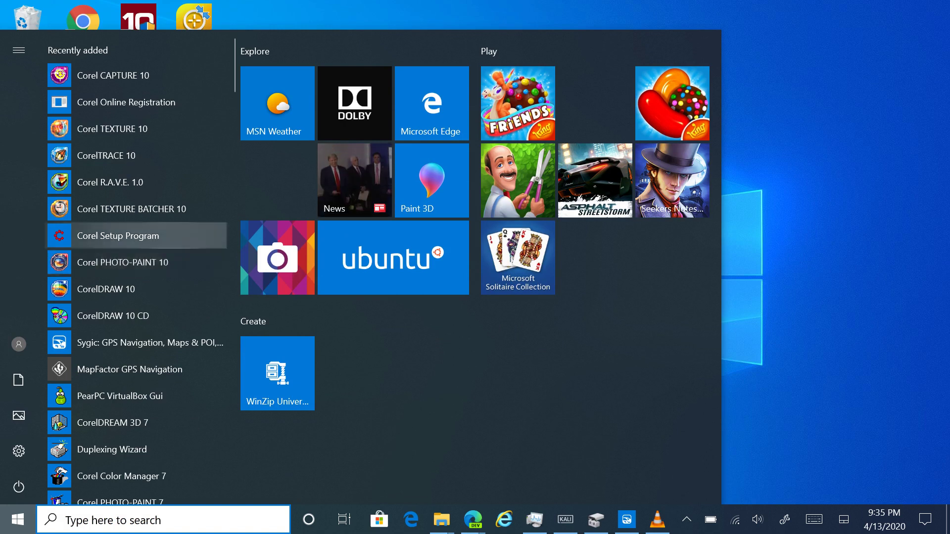
{"action": "right_click", "coordinate": [154, 257]}
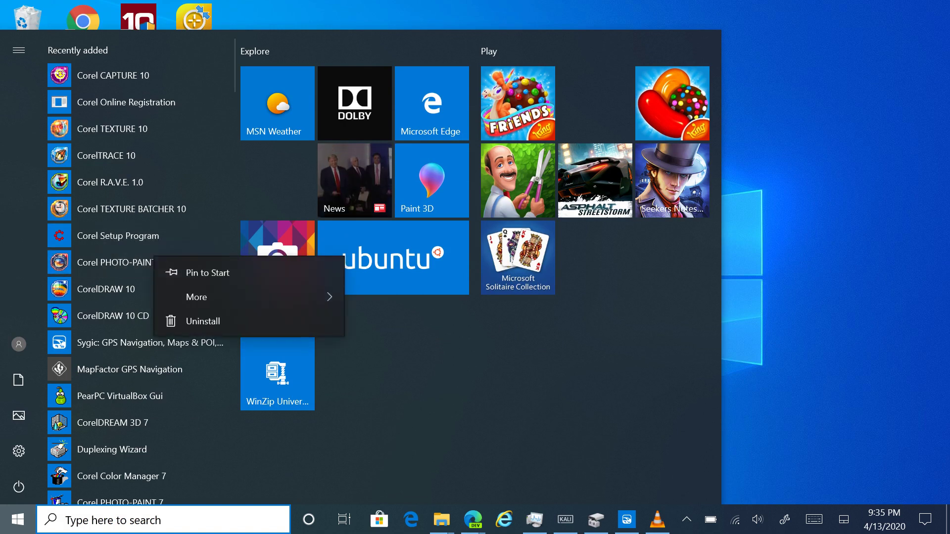
{"action": "mouse_move", "coordinate": [223, 296]}
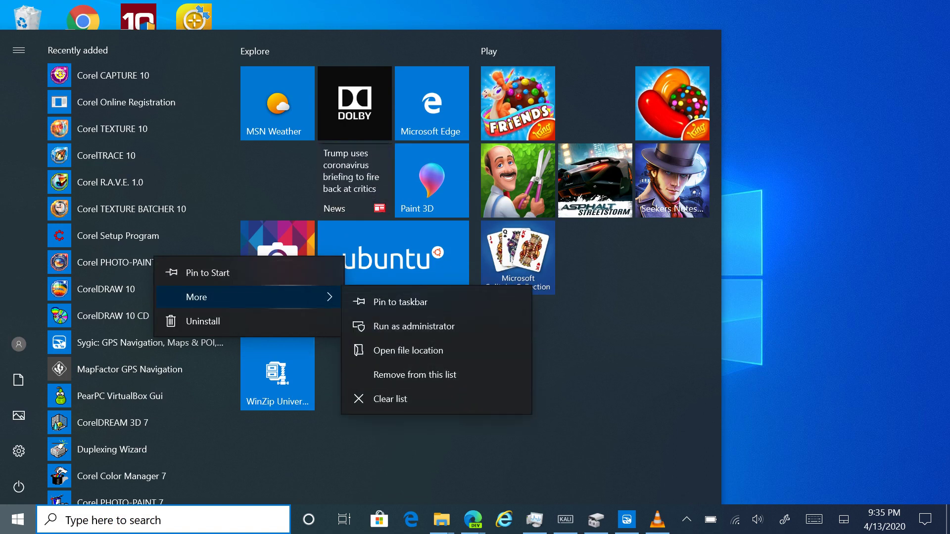
{"action": "left_click", "coordinate": [408, 351]}
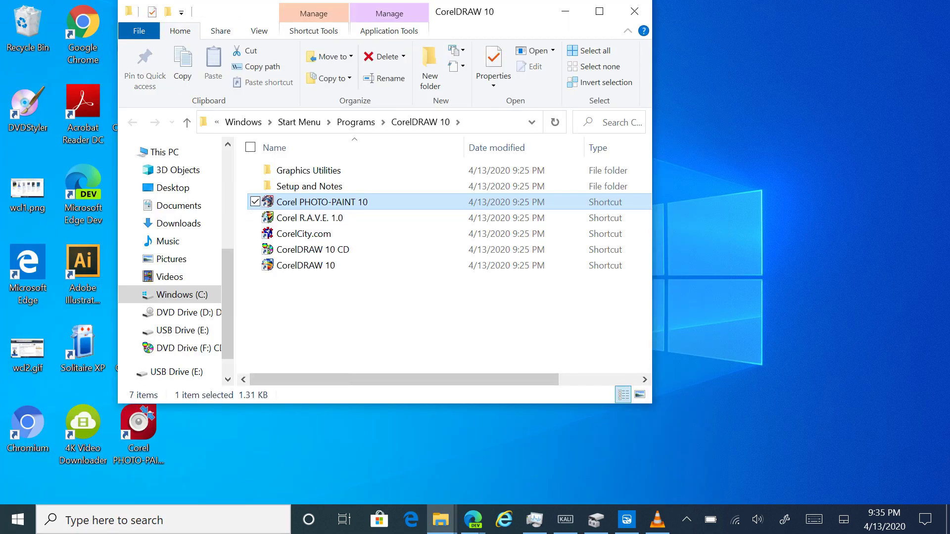
Override the high DPI scaling behavior of the Corel PHOTO-PAINT 10 shortcut, with scaling performed by Application, and apply its properties.
{"action": "right_click", "coordinate": [347, 202]}
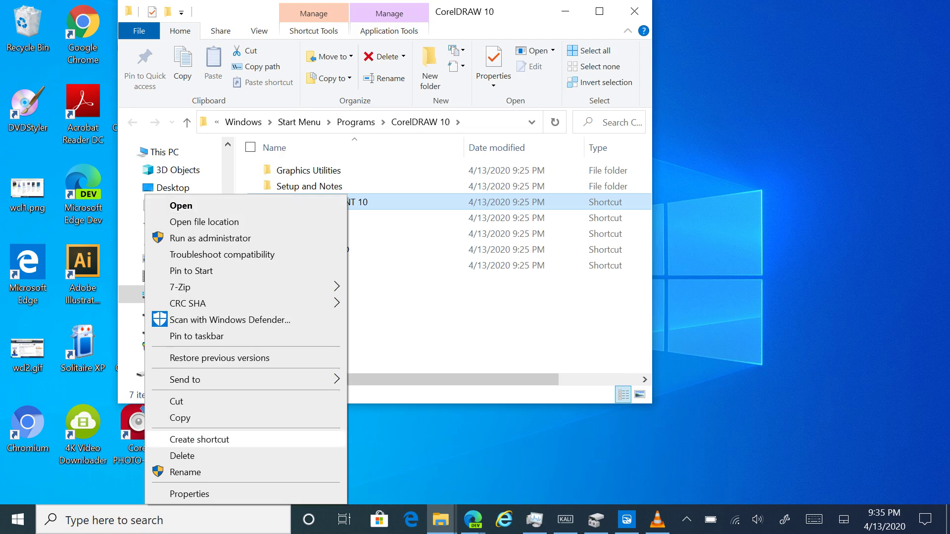
{"action": "left_click", "coordinate": [189, 494]}
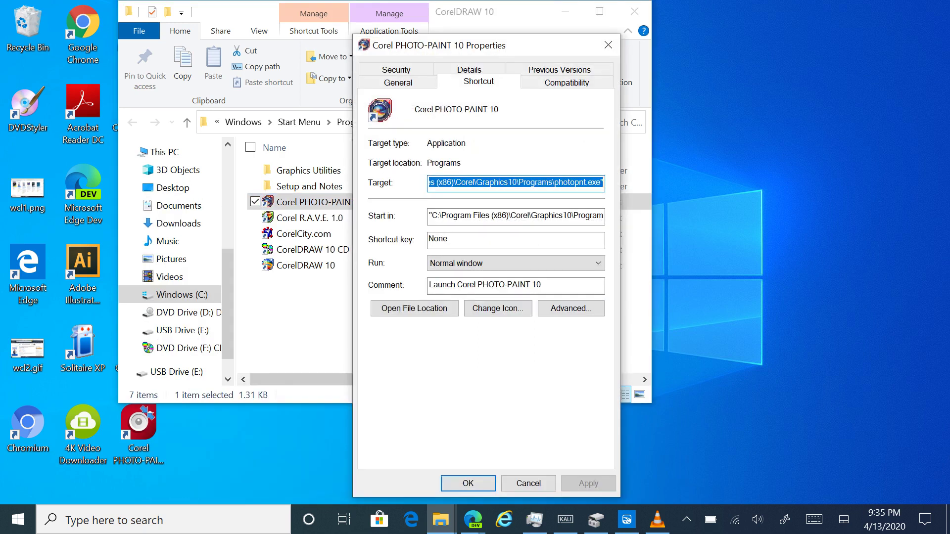
{"action": "left_click", "coordinate": [567, 82]}
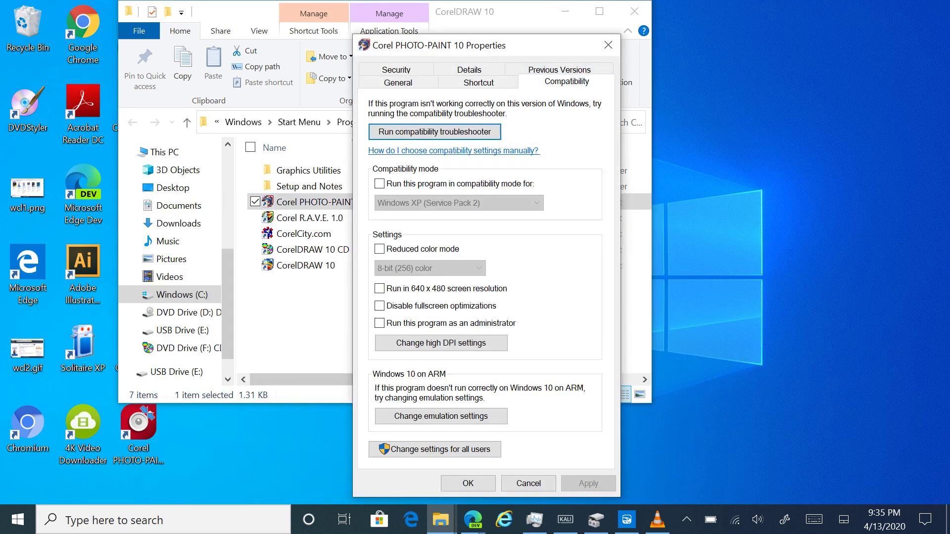
{"action": "left_click", "coordinate": [441, 343]}
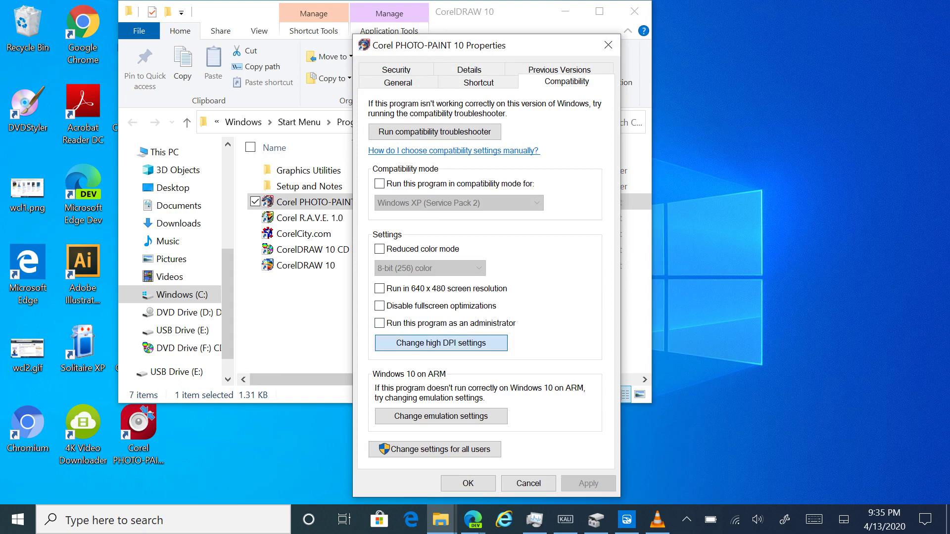
{"action": "left_click", "coordinate": [421, 324]}
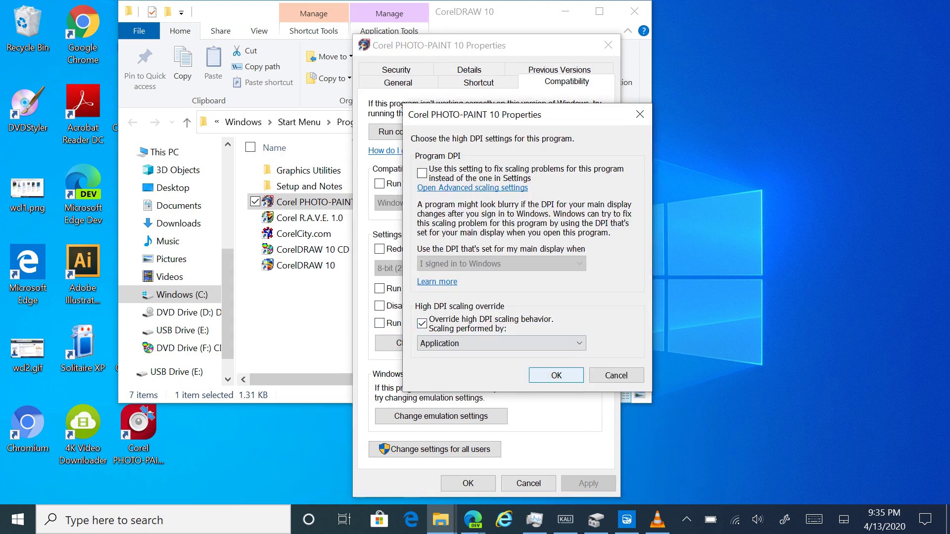
{"action": "left_click", "coordinate": [556, 375]}
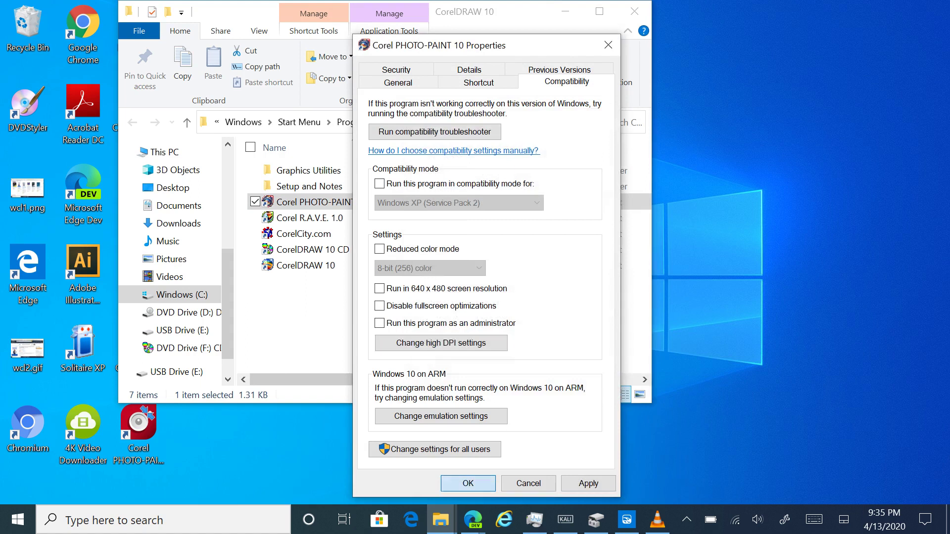
{"action": "left_click", "coordinate": [468, 484]}
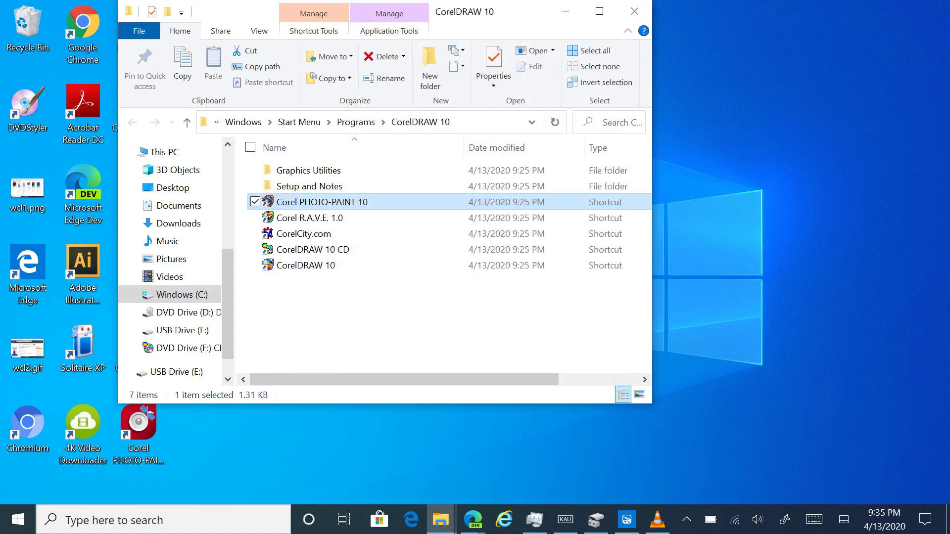
Launch Corel PHOTO-PAINT 10 and create a new 24-Bit RGB portrait image, 5 x 7 inches at 72 dpi.
{"action": "right_click", "coordinate": [351, 201]}
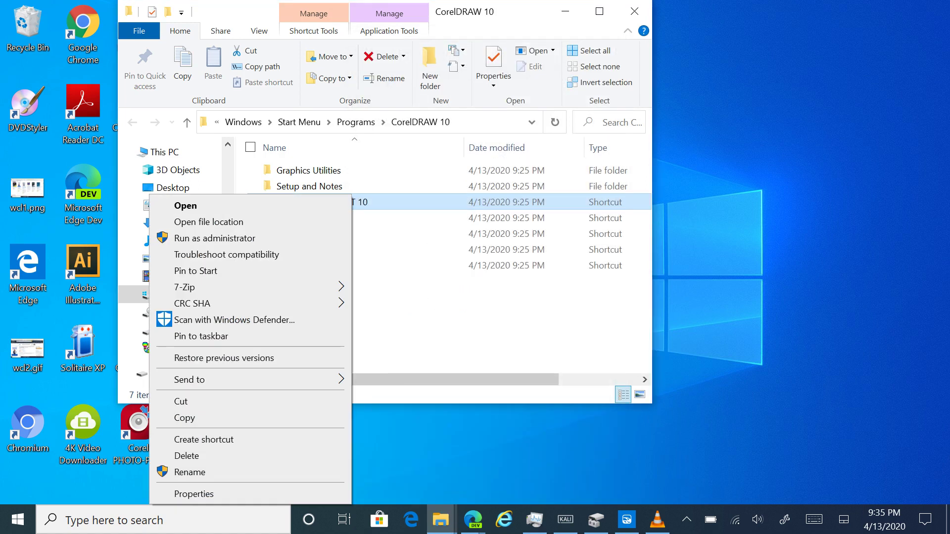
{"action": "key", "text": "Escape"}
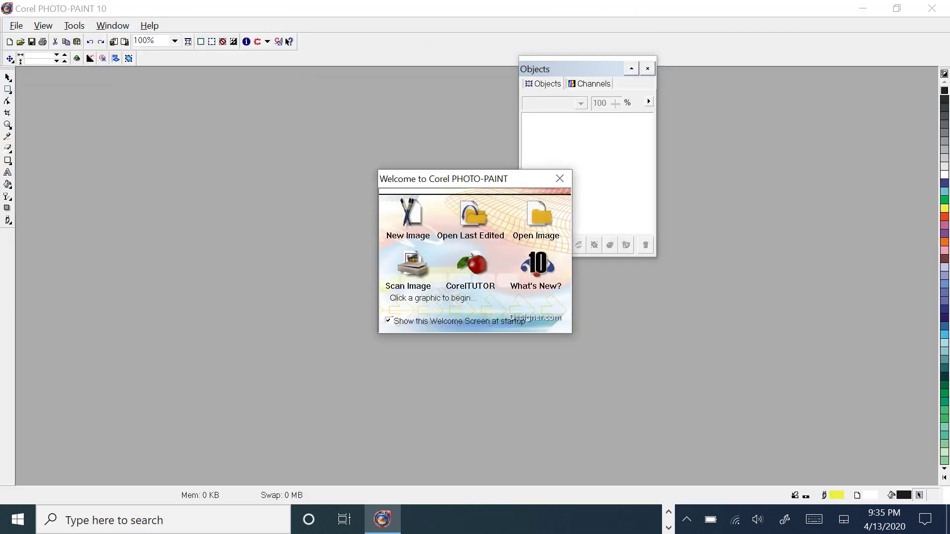
{"action": "left_click", "coordinate": [409, 216]}
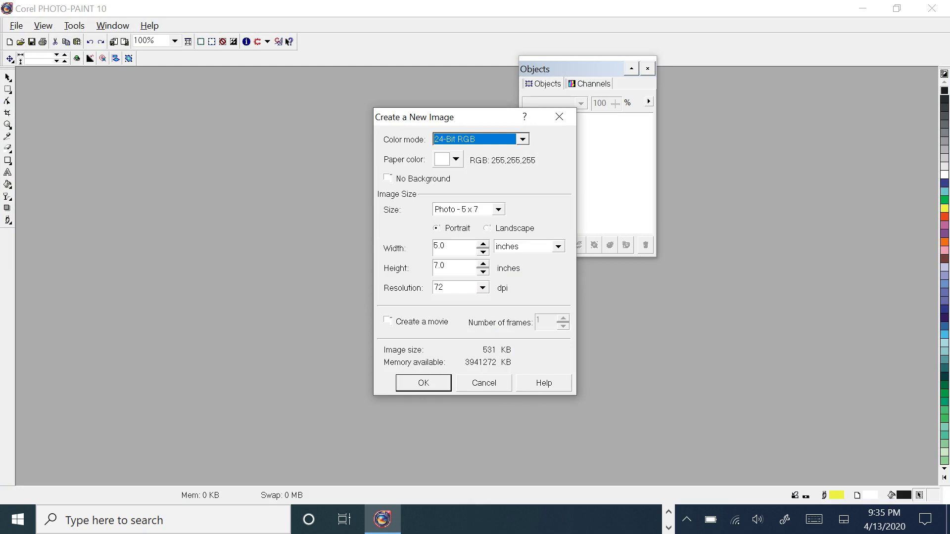
{"action": "right_click", "coordinate": [418, 384]}
{"action": "left_click", "coordinate": [418, 382]}
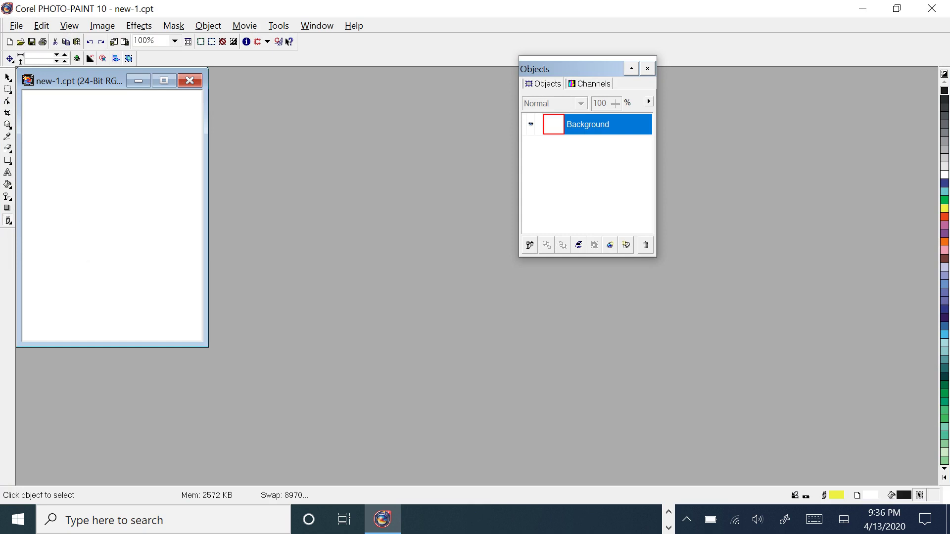
Try to paint diagonal strokes on the blank image and maximize its window.
{"action": "left_click_drag", "start_coordinate": [52, 171], "coordinate": [130, 263]}
{"action": "left_click", "coordinate": [10, 222]}
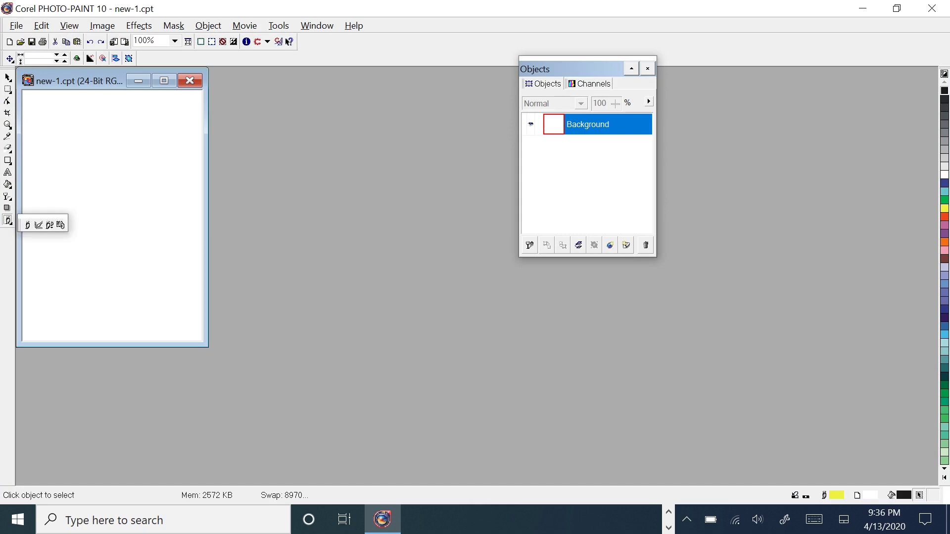
{"action": "left_click", "coordinate": [10, 222]}
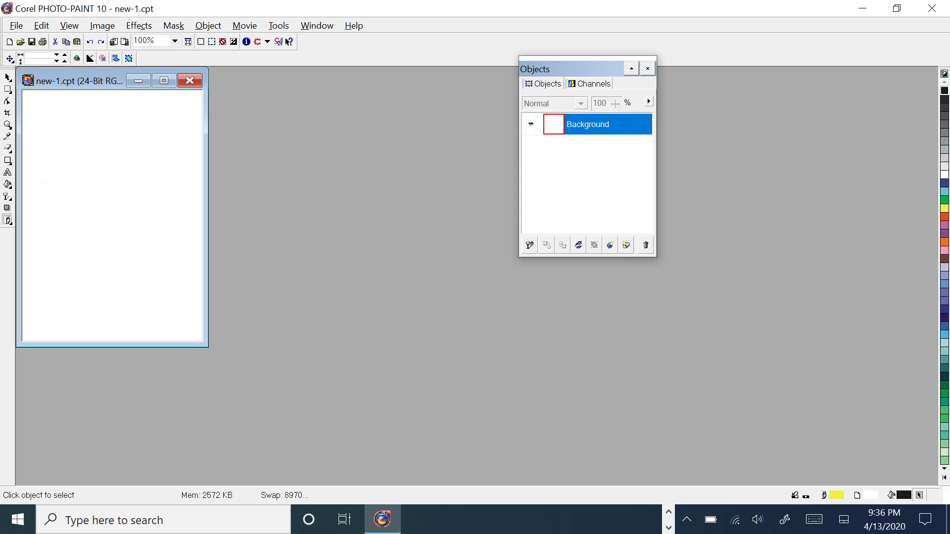
{"action": "left_click_drag", "start_coordinate": [61, 144], "coordinate": [113, 220]}
{"action": "left_click", "coordinate": [164, 81]}
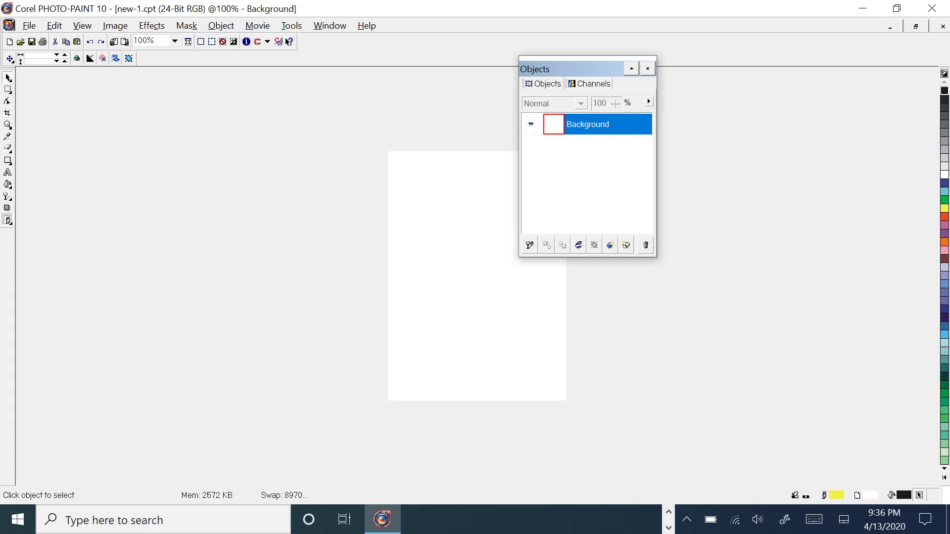
Show the Brush Settings docker and try another diagonal stroke on the maximized page.
{"action": "left_click", "coordinate": [8, 221]}
{"action": "left_click_drag", "start_coordinate": [358, 196], "coordinate": [426, 295]}
{"action": "scroll", "coordinate": [409, 276], "scroll_direction": "up", "scroll_amount": 1}
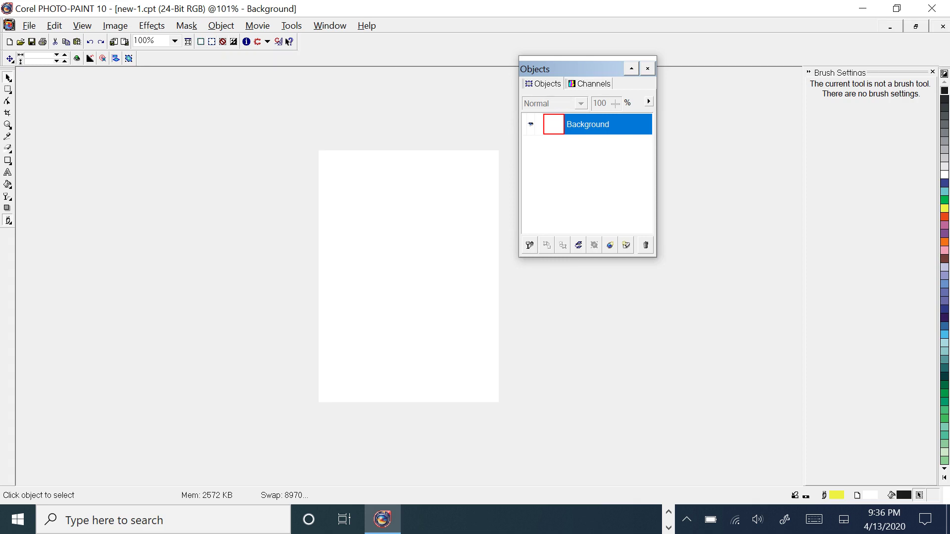
Dock the Objects docker above Brush Settings and float it again clear of the page.
{"action": "left_click_drag", "start_coordinate": [647, 98], "coordinate": [829, 133]}
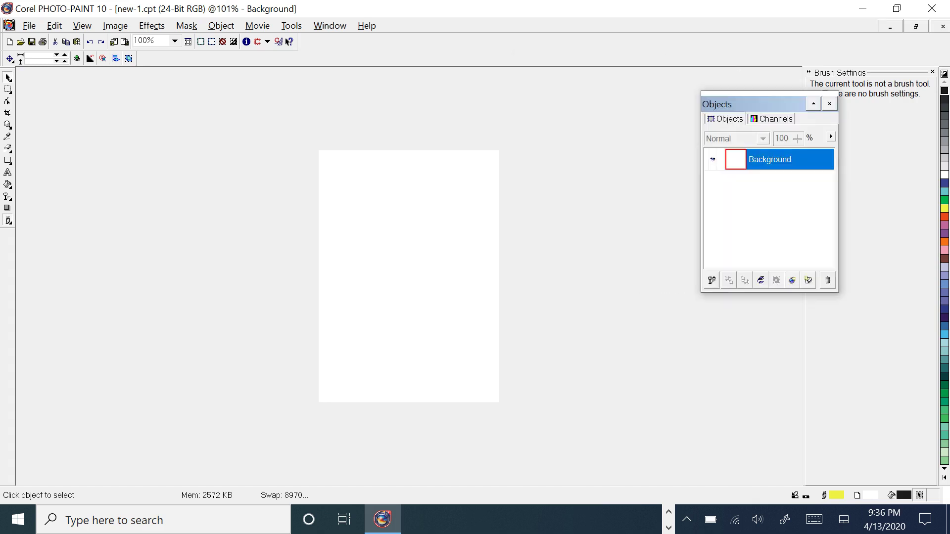
{"action": "left_click", "coordinate": [813, 104]}
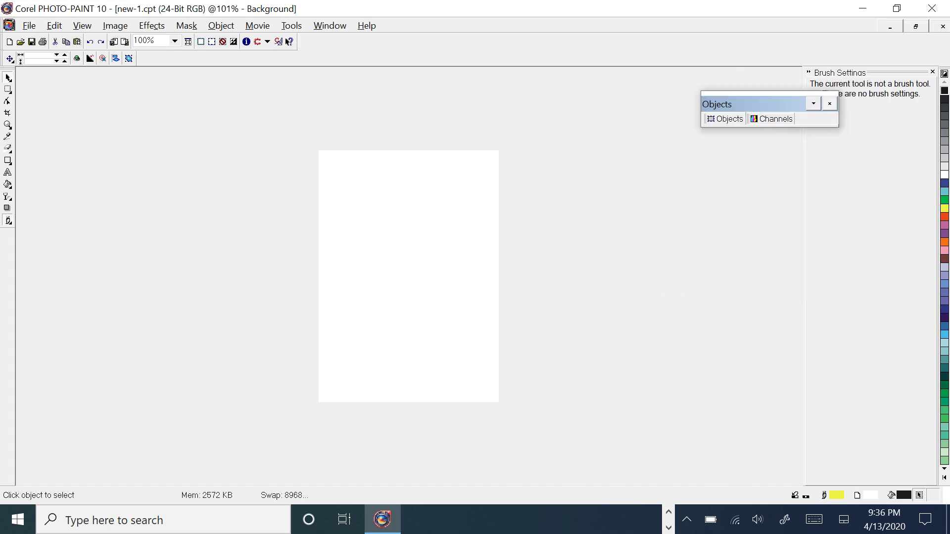
{"action": "left_click", "coordinate": [814, 103]}
{"action": "left_click_drag", "start_coordinate": [772, 104], "coordinate": [836, 126]}
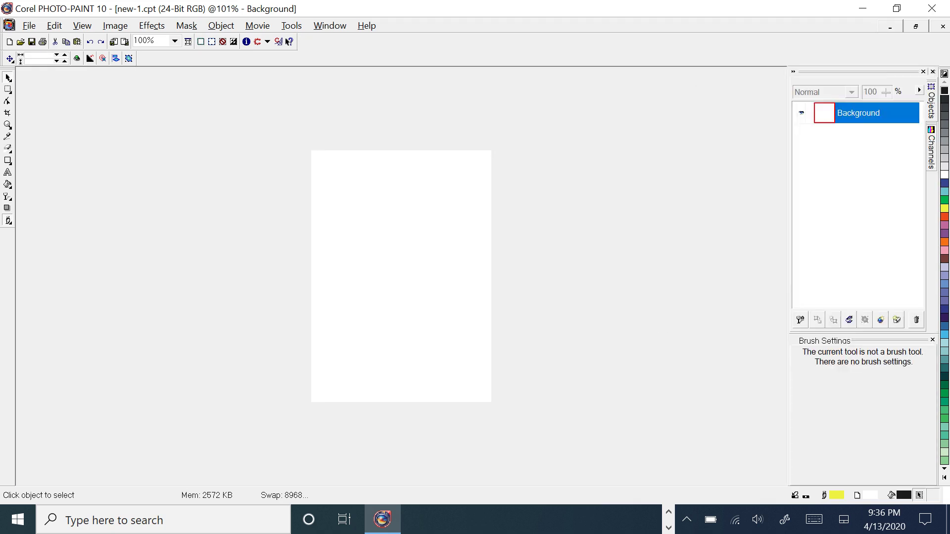
{"action": "left_click_drag", "start_coordinate": [860, 71], "coordinate": [793, 79]}
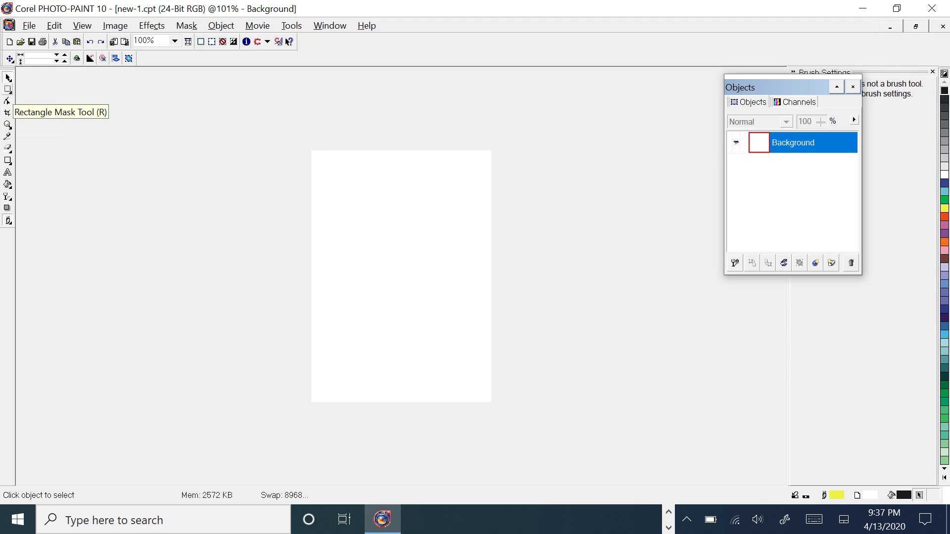
Exit Corel PHOTO-PAINT 10 and return to the CorelDRAW 10 shortcuts folder.
{"action": "left_click", "coordinate": [7, 89]}
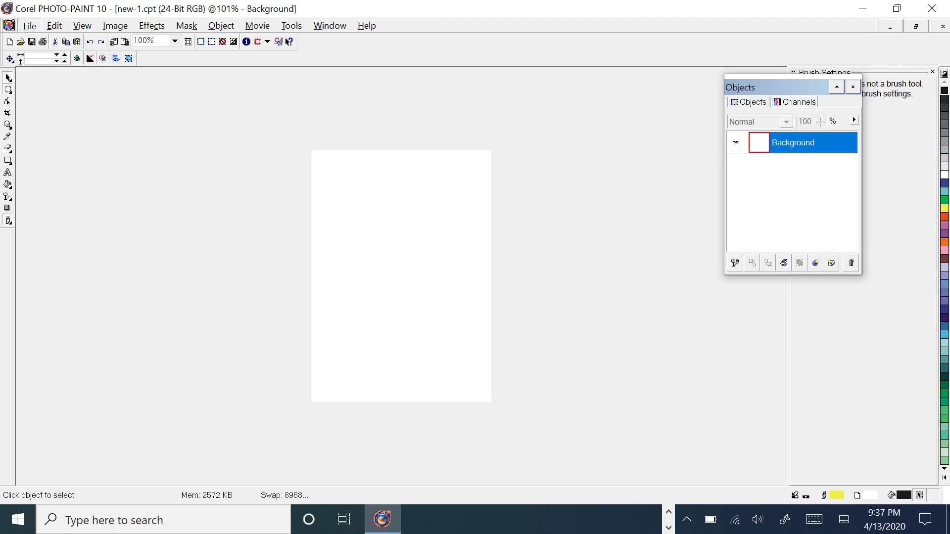
{"action": "left_click", "coordinate": [29, 25]}
{"action": "left_click", "coordinate": [70, 335]}
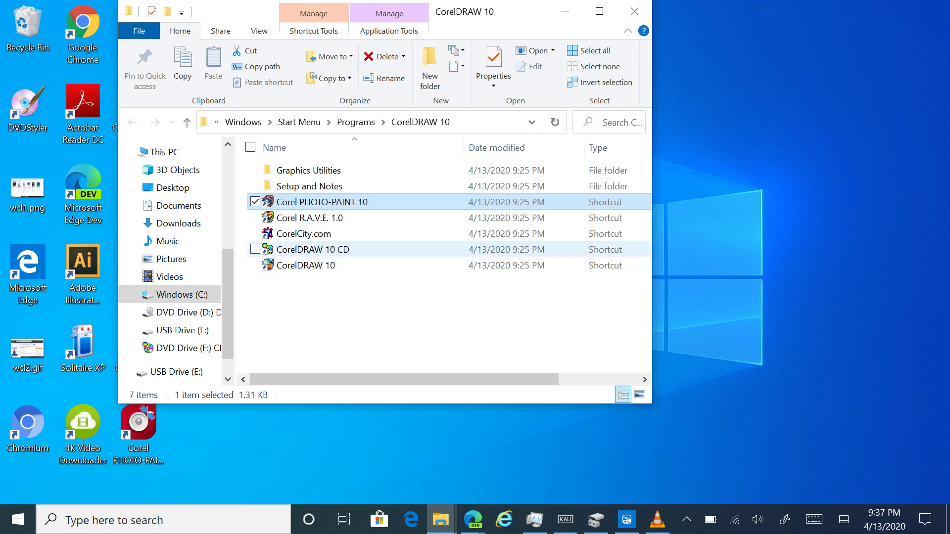
Start a new movie in Corel R.A.V.E. 1.0 and draw a rectangle about 155 by 136 px in frame 1.
{"action": "left_click", "coordinate": [310, 218]}
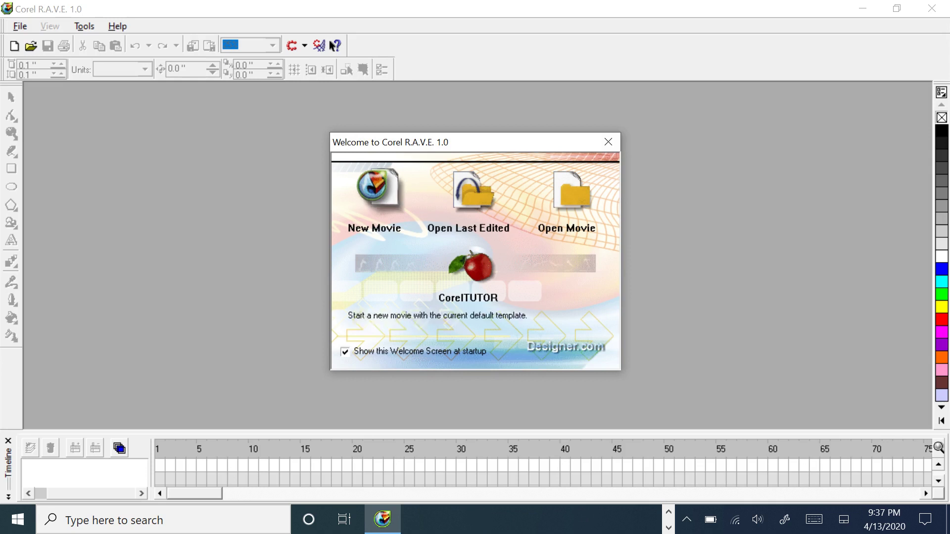
{"action": "left_click", "coordinate": [379, 192]}
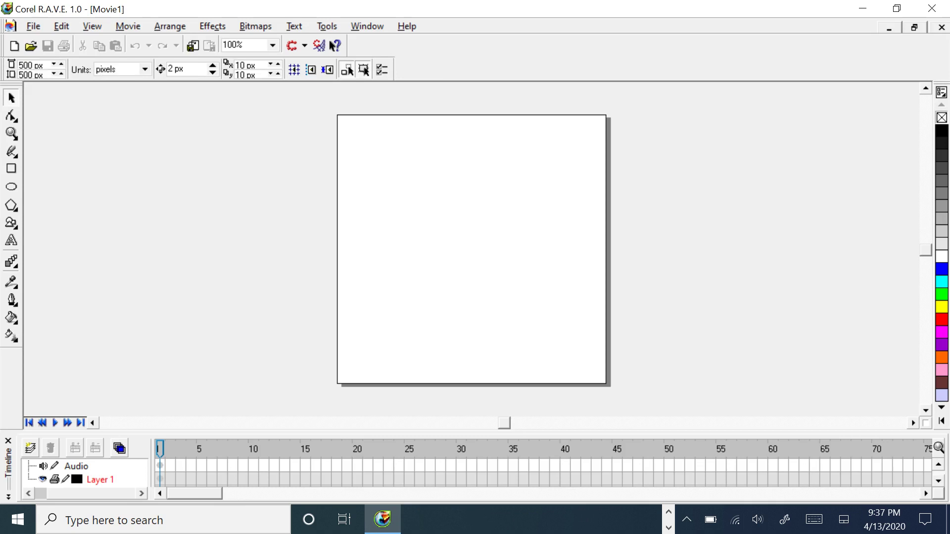
{"action": "left_click", "coordinate": [12, 168]}
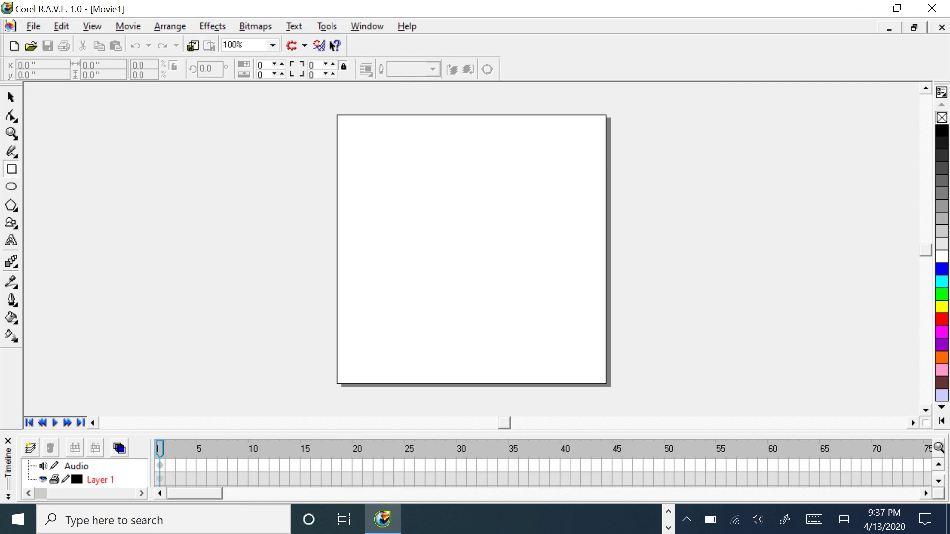
{"action": "left_click_drag", "start_coordinate": [409, 172], "coordinate": [492, 246]}
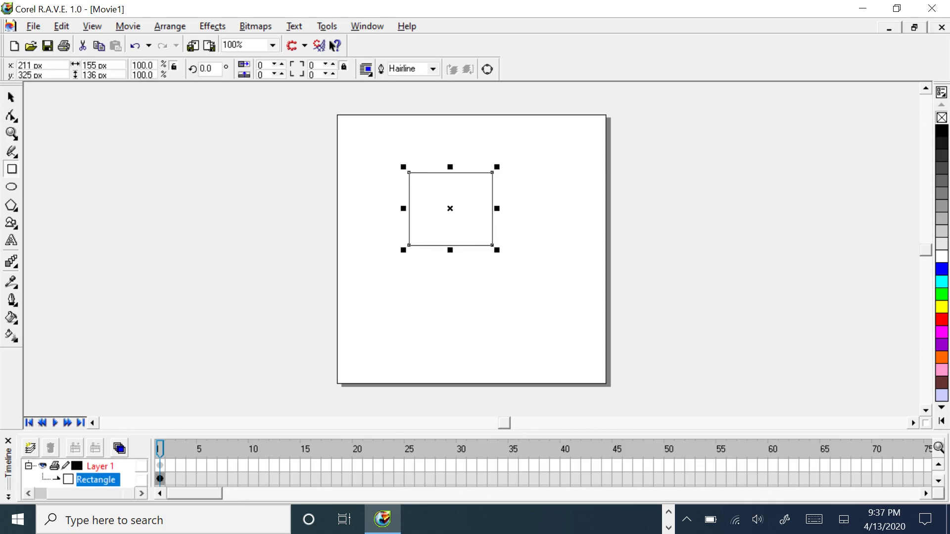
Draw a second rectangle about 127 by 94 px in frame 3, slightly below the first one's position, and return to frame 1.
{"action": "left_click", "coordinate": [181, 450]}
{"action": "left_click_drag", "start_coordinate": [417, 212], "coordinate": [485, 263]}
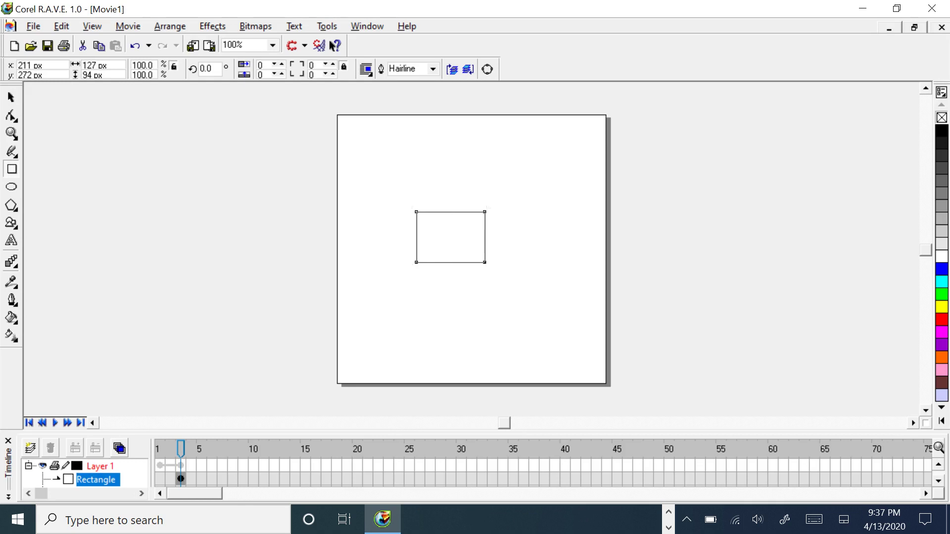
{"action": "scroll", "coordinate": [96, 473], "scroll_direction": "down", "scroll_amount": 1}
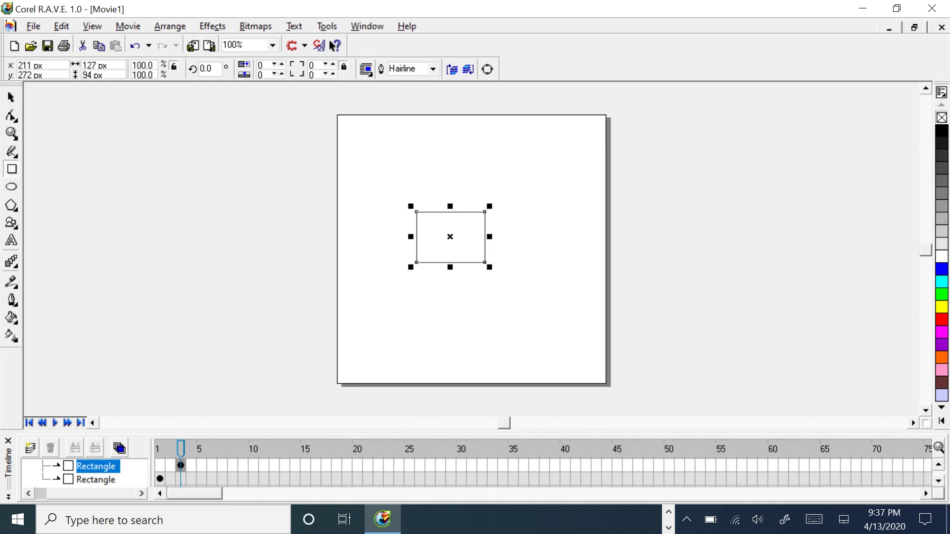
{"action": "left_click", "coordinate": [159, 449]}
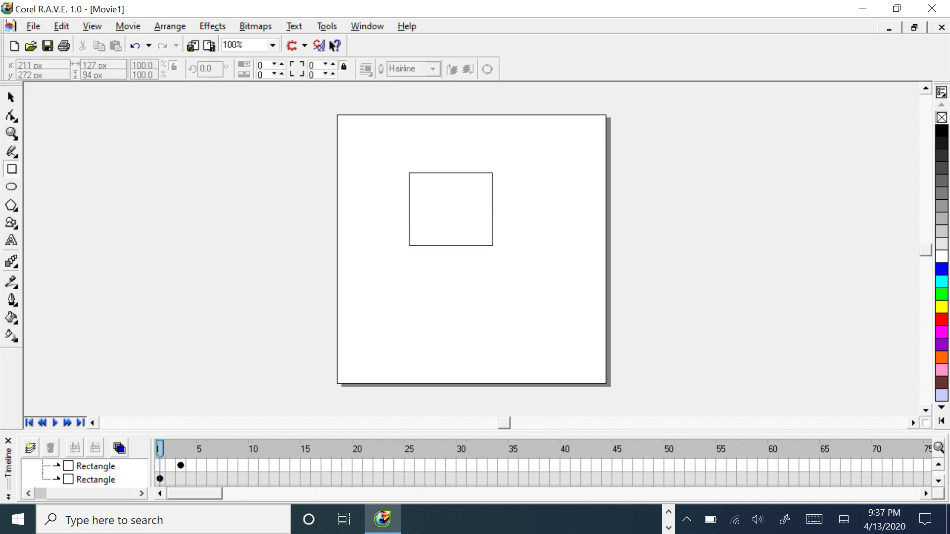
Review the file types offered for saving the movie and leave it unsaved.
{"action": "left_click", "coordinate": [128, 26]}
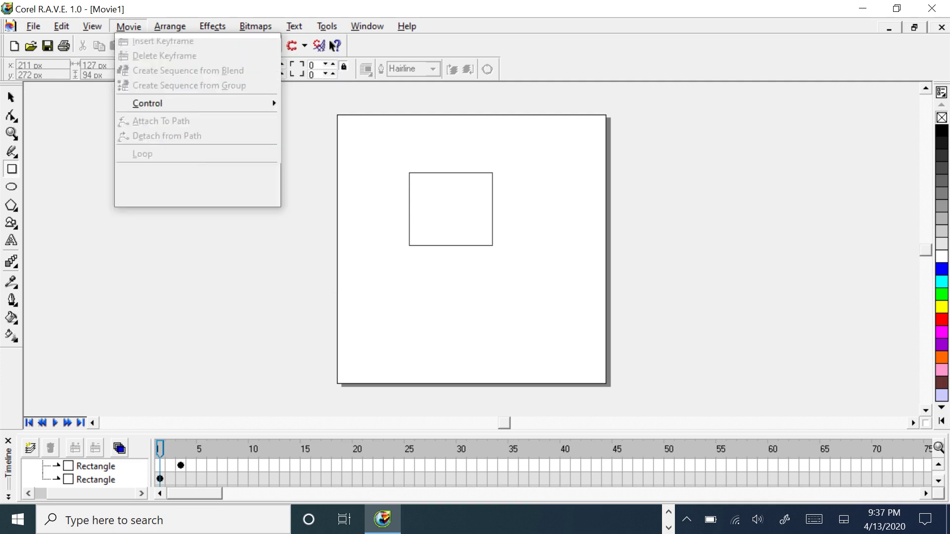
{"action": "mouse_move", "coordinate": [34, 26]}
{"action": "left_click", "coordinate": [60, 107]}
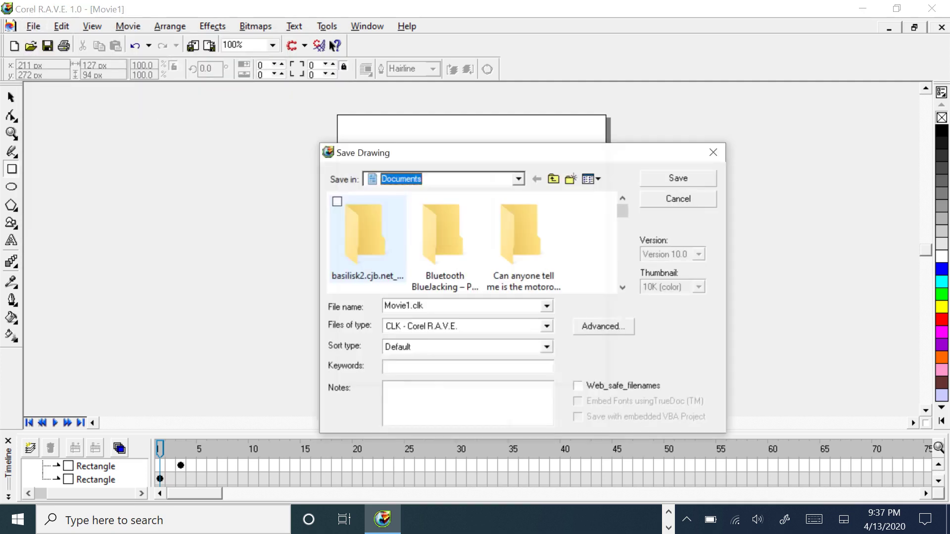
{"action": "left_click", "coordinate": [465, 327]}
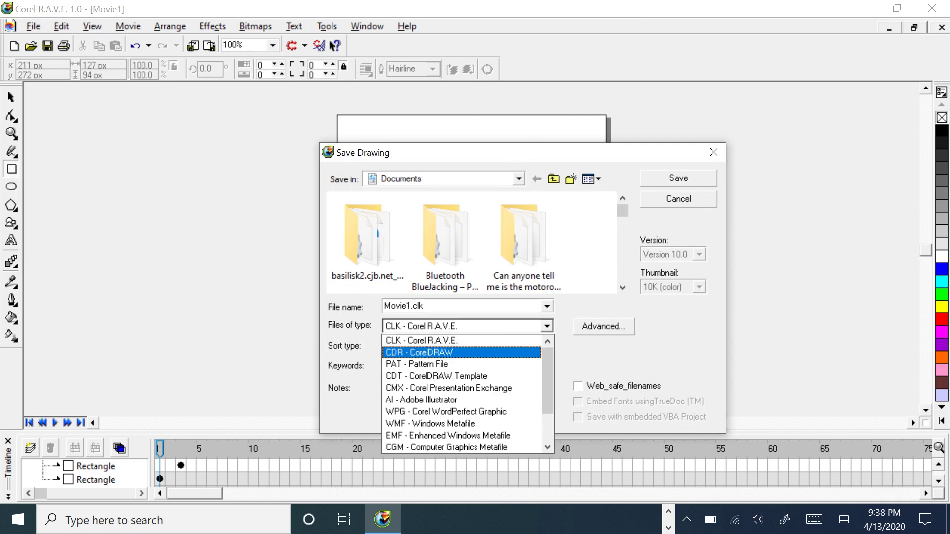
{"action": "scroll", "coordinate": [466, 393], "scroll_direction": "down", "scroll_amount": 2}
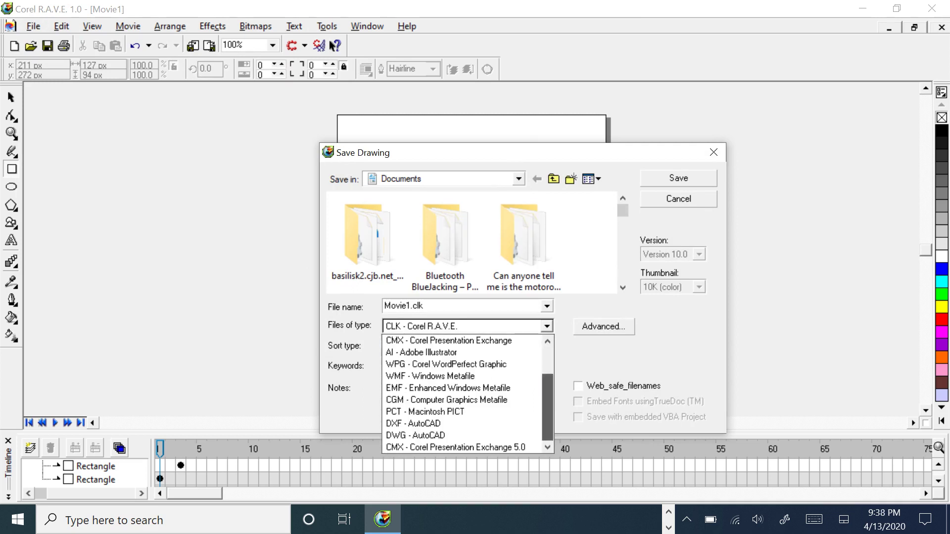
{"action": "scroll", "coordinate": [467, 394], "scroll_direction": "up", "scroll_amount": 2}
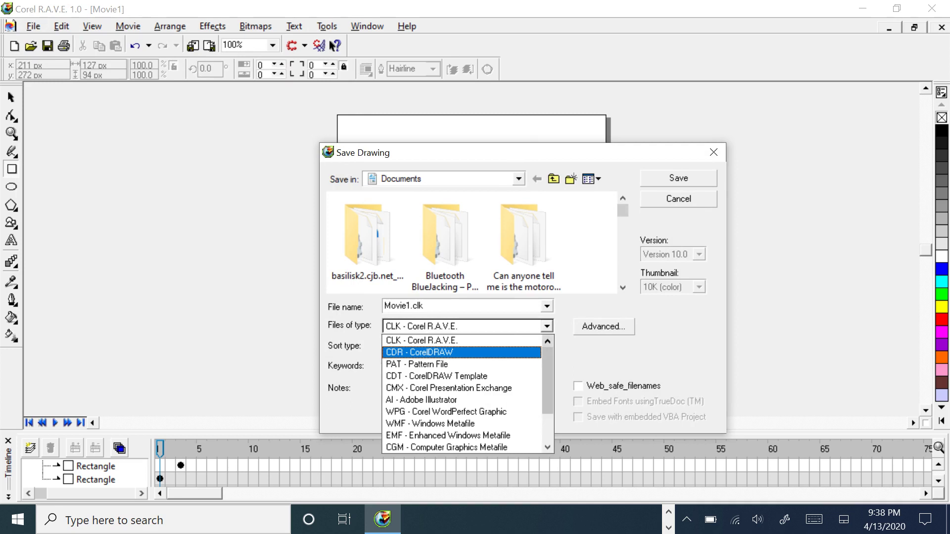
{"action": "left_click", "coordinate": [422, 341]}
{"action": "left_click", "coordinate": [679, 198]}
{"action": "left_click", "coordinate": [11, 98]}
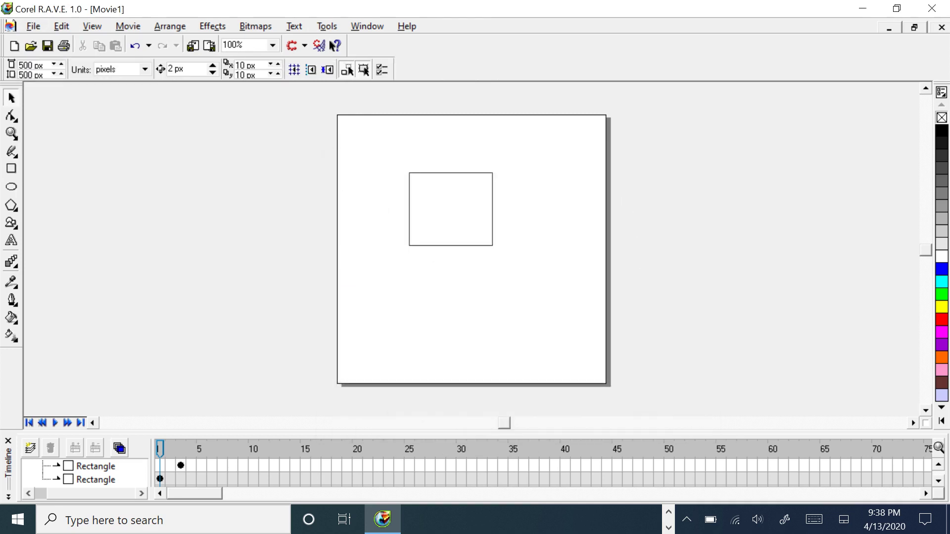
Review the file types offered for exporting the movie.
{"action": "left_click", "coordinate": [34, 26]}
{"action": "key", "text": "Down"}
{"action": "key", "text": "Down"}
{"action": "key", "text": "Return"}
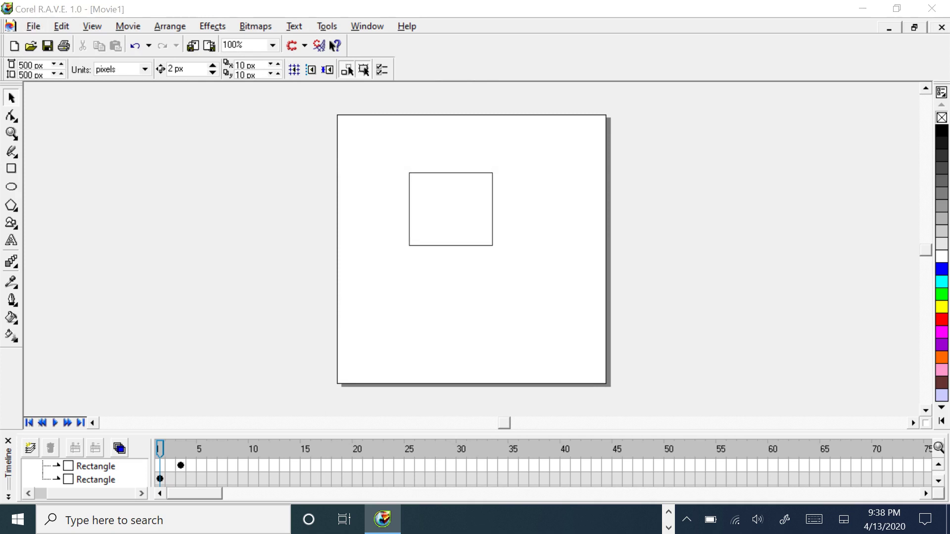
{"action": "left_click", "coordinate": [547, 326]}
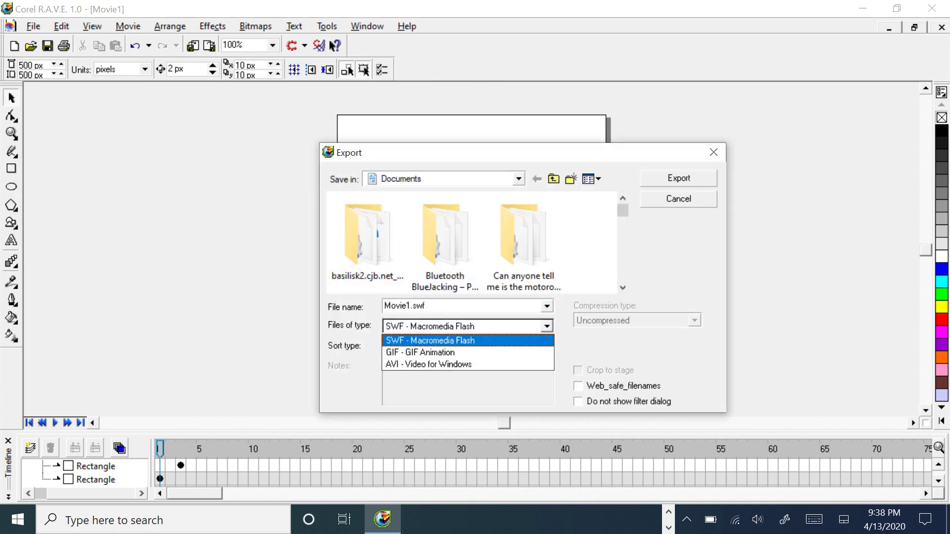
{"action": "key", "text": "Return"}
{"action": "key", "text": "Return"}
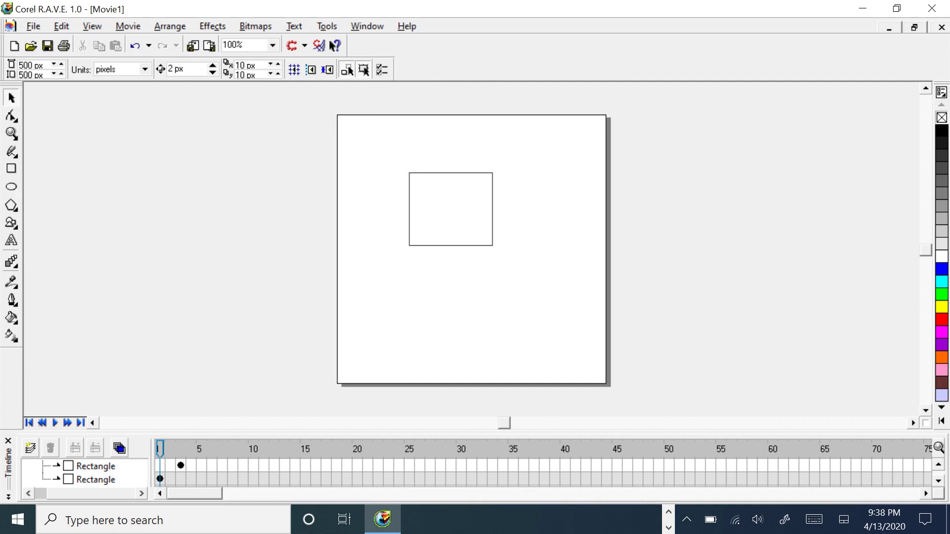
Fill the frame 1 rectangle with red and export the movie to Documents as Movie1.swf in SWF - Macromedia Flash format.
{"action": "left_click", "coordinate": [451, 209]}
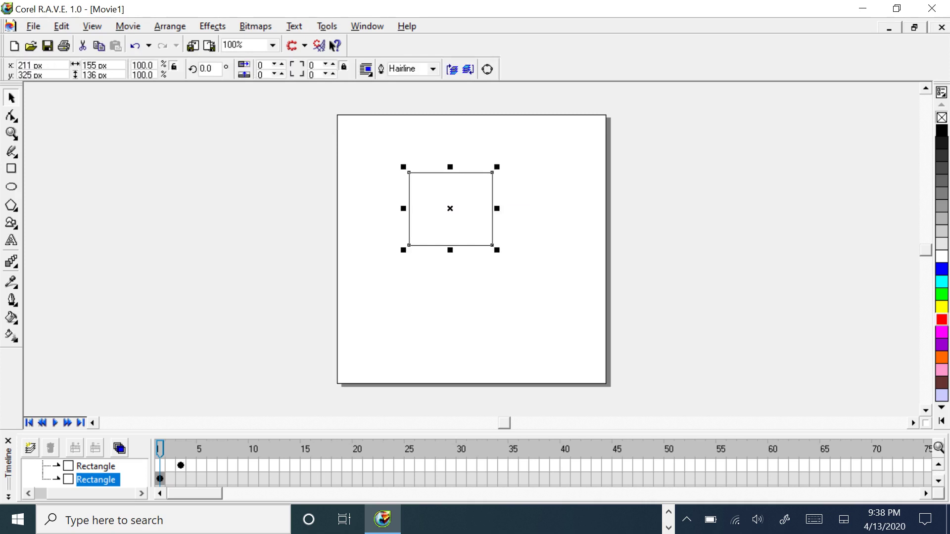
{"action": "left_click", "coordinate": [942, 319]}
{"action": "left_click", "coordinate": [33, 26]}
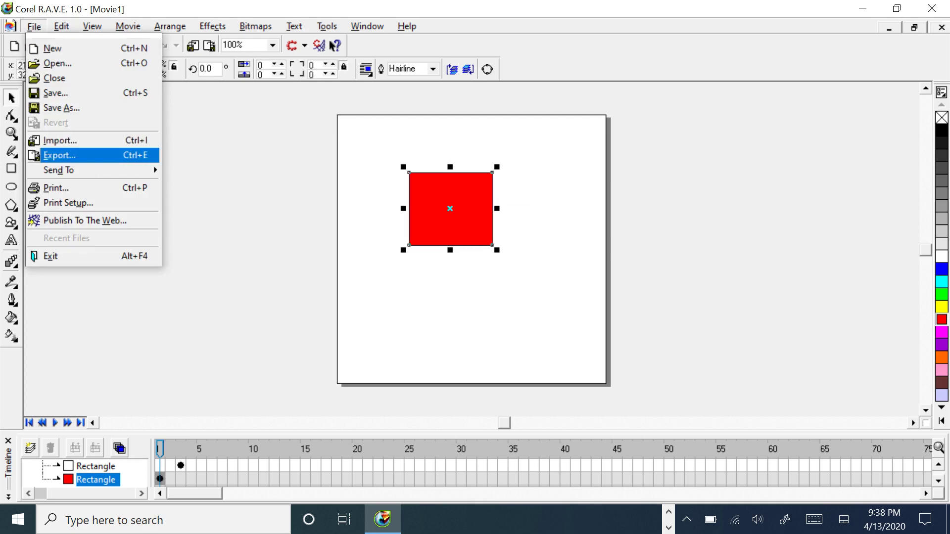
{"action": "key", "text": "Return"}
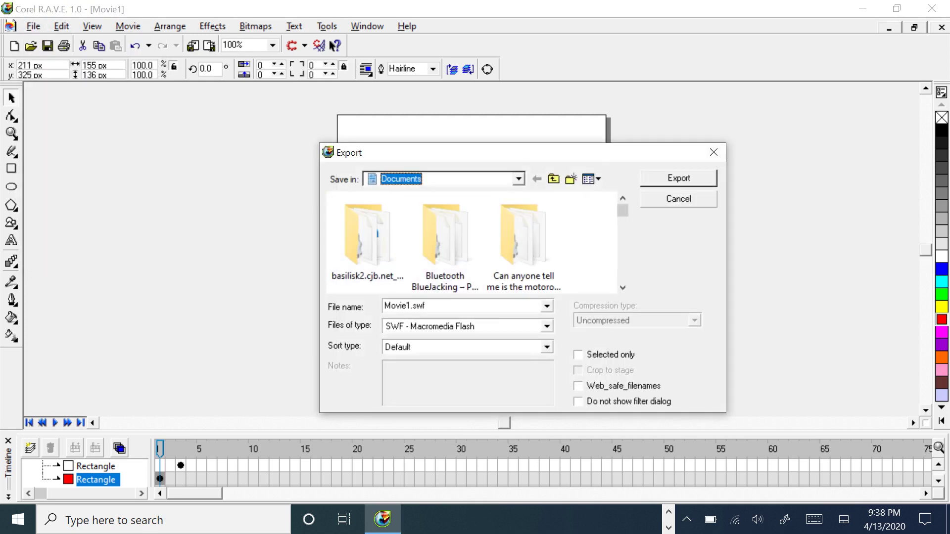
{"action": "left_click", "coordinate": [678, 178]}
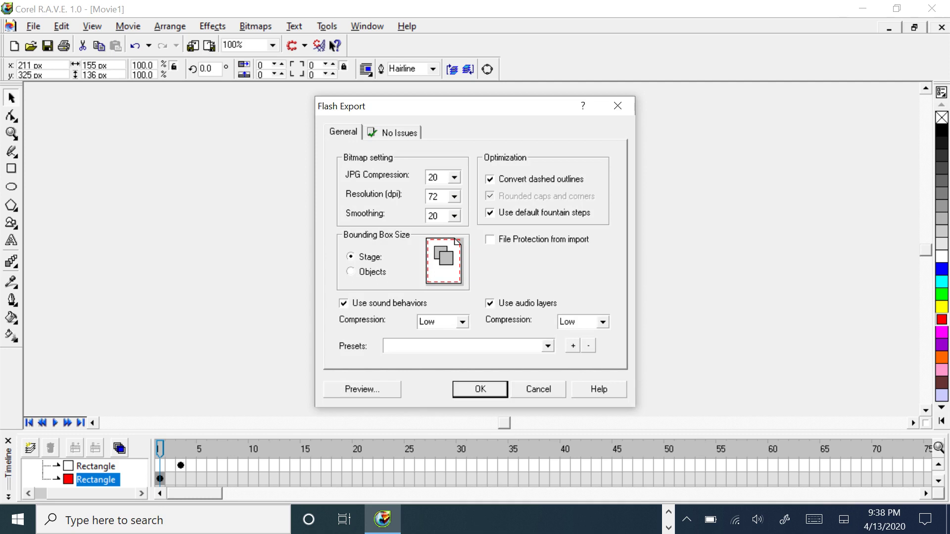
{"action": "left_click", "coordinate": [548, 346]}
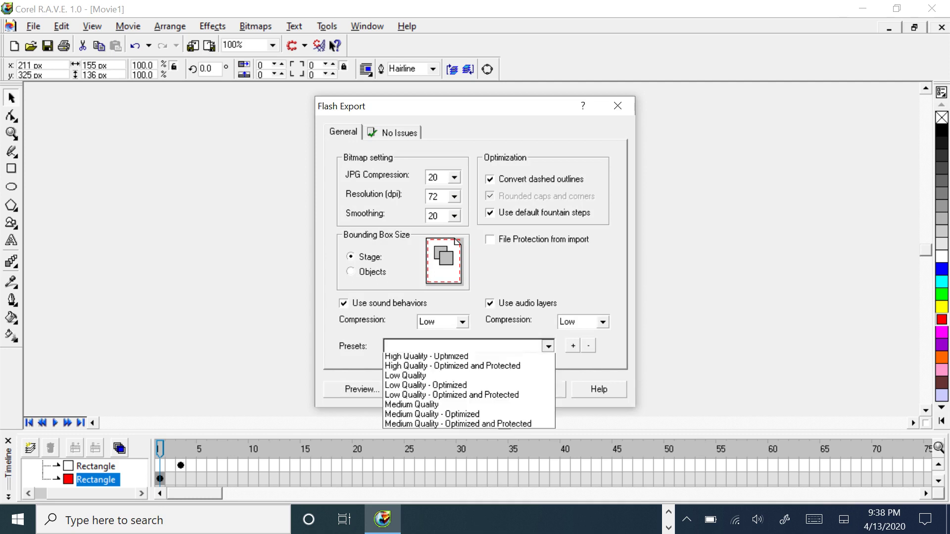
{"action": "left_click", "coordinate": [547, 346]}
{"action": "key", "text": "Return"}
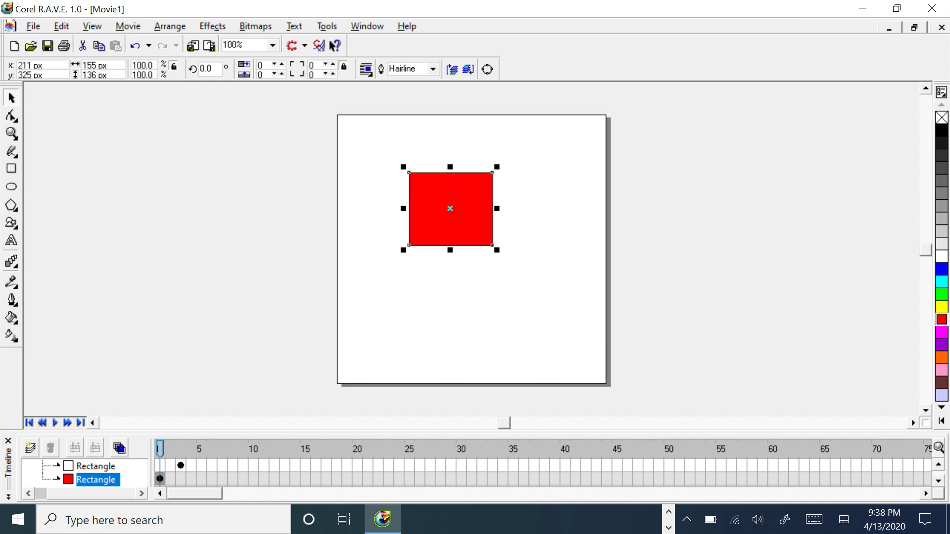
Exit Corel R.A.V.E. without saving the changes to Movie1.
{"action": "key", "text": "alt"}
{"action": "key", "text": "f"}
{"action": "key", "text": "Up"}
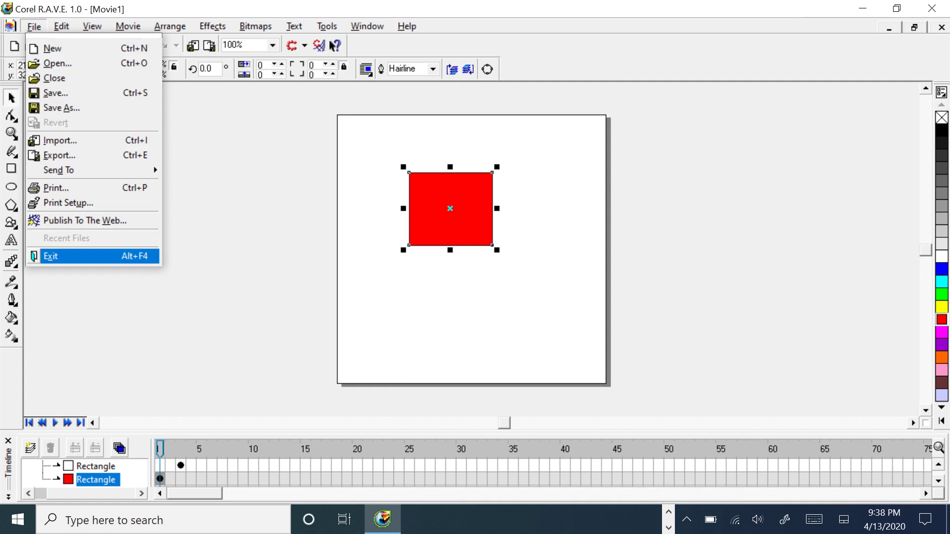
{"action": "key", "text": "Return"}
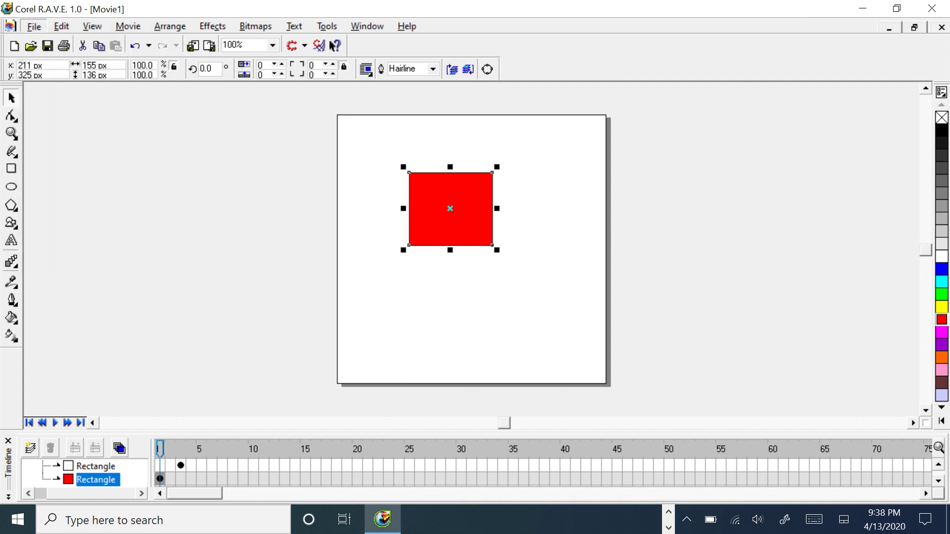
{"action": "key", "text": "Tab"}
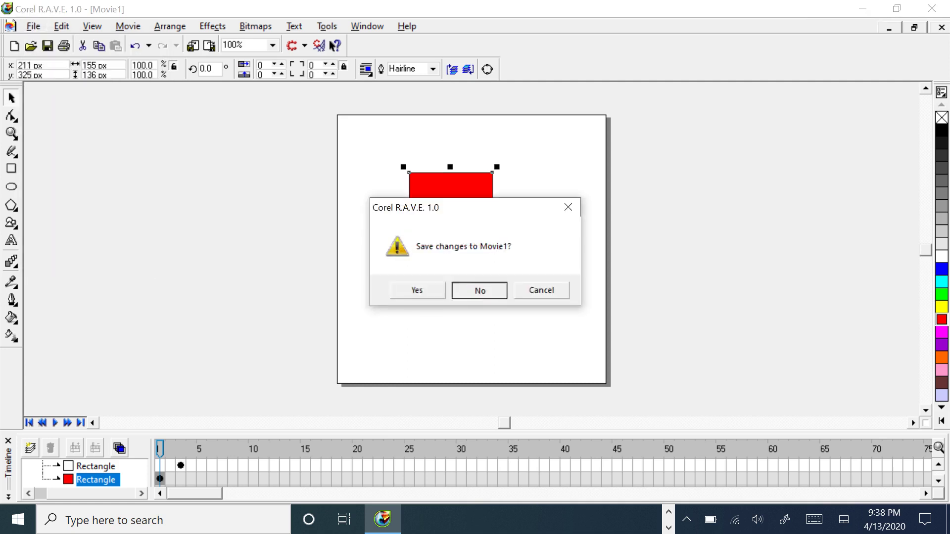
{"action": "key", "text": "Return"}
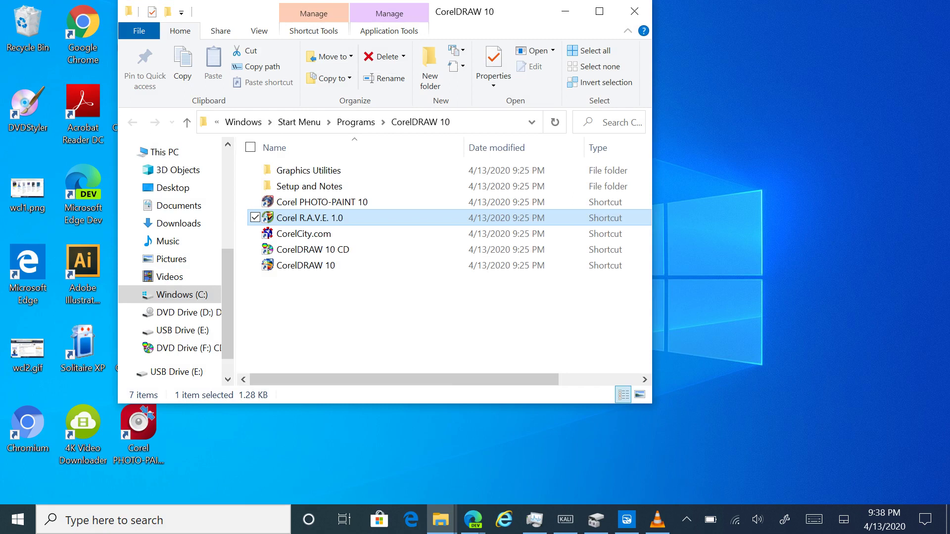
Find Movie1.SWF in the Documents folder and try to open it, dismissing the choice of app.
{"action": "left_click", "coordinate": [179, 205]}
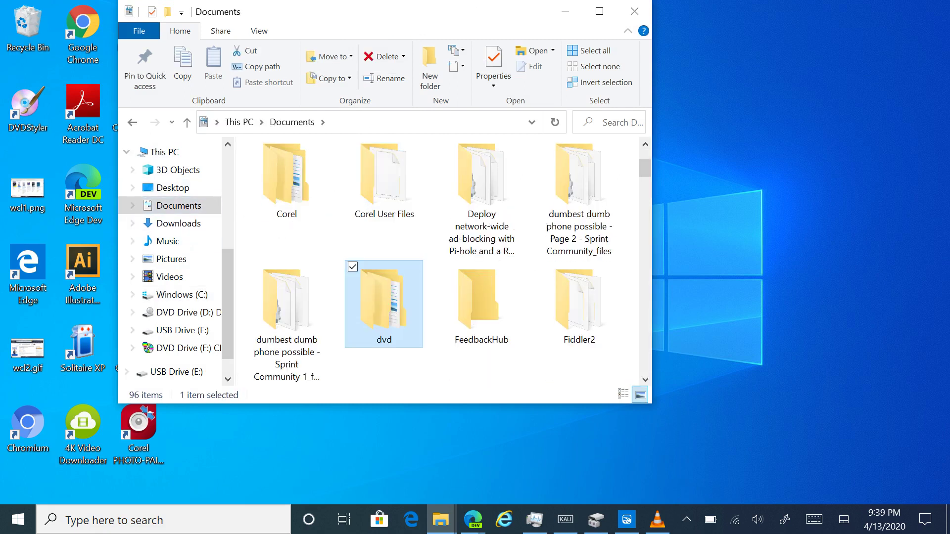
{"action": "key", "text": "Down"}
{"action": "key", "text": "Down"}
{"action": "key", "text": "m"}
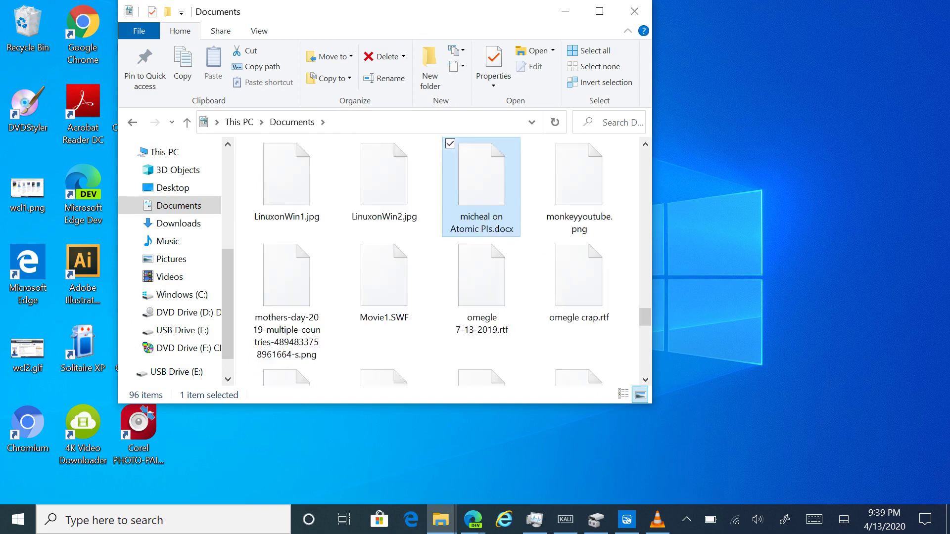
{"action": "key", "text": "Right"}
{"action": "key", "text": "Down"}
{"action": "key", "text": "End"}
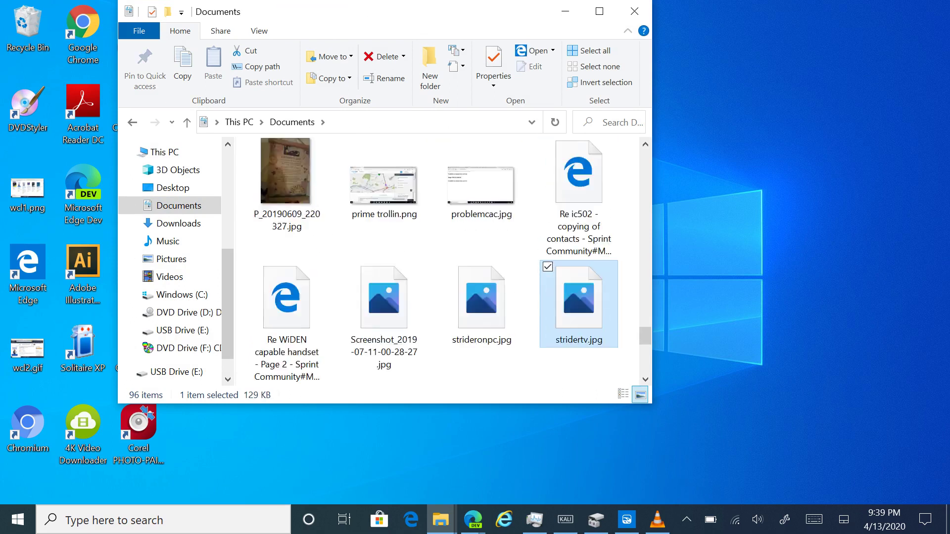
{"action": "key", "text": "End"}
{"action": "key", "text": "Left"}
{"action": "key", "text": "Up"}
{"action": "key", "text": "Up"}
{"action": "key", "text": "m"}
{"action": "key", "text": "Up"}
{"action": "key", "text": "Down"}
{"action": "key", "text": "Down"}
{"action": "key", "text": "Down"}
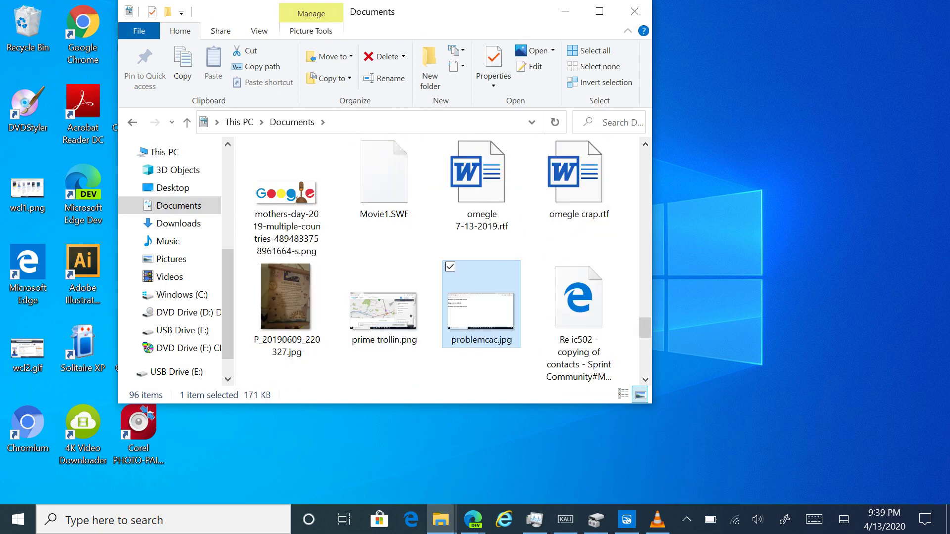
{"action": "key", "text": "Up"}
{"action": "key", "text": "Left"}
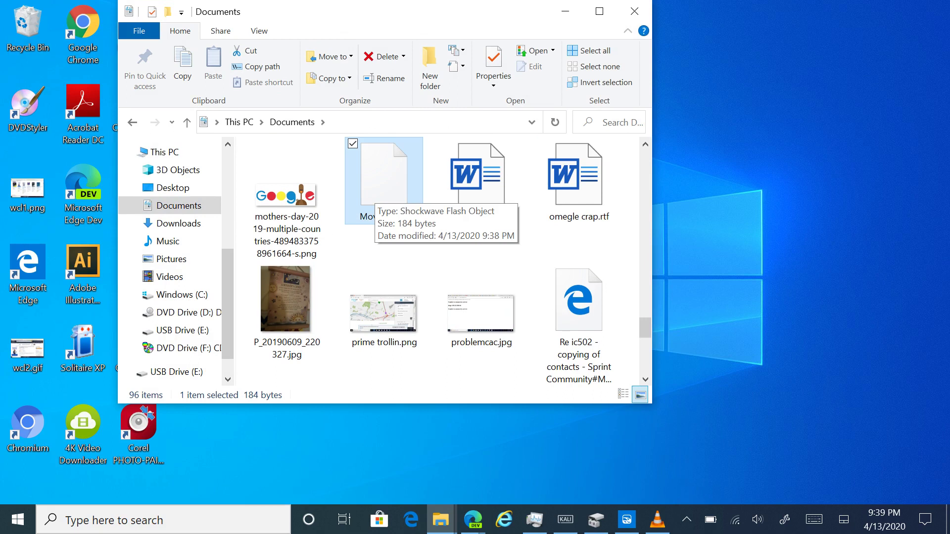
{"action": "key", "text": "Return"}
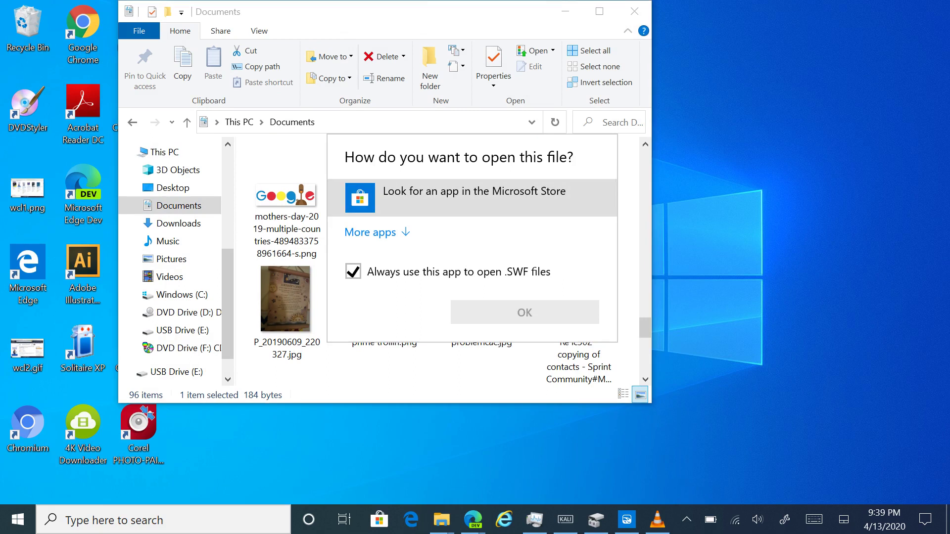
{"action": "key", "text": "Escape"}
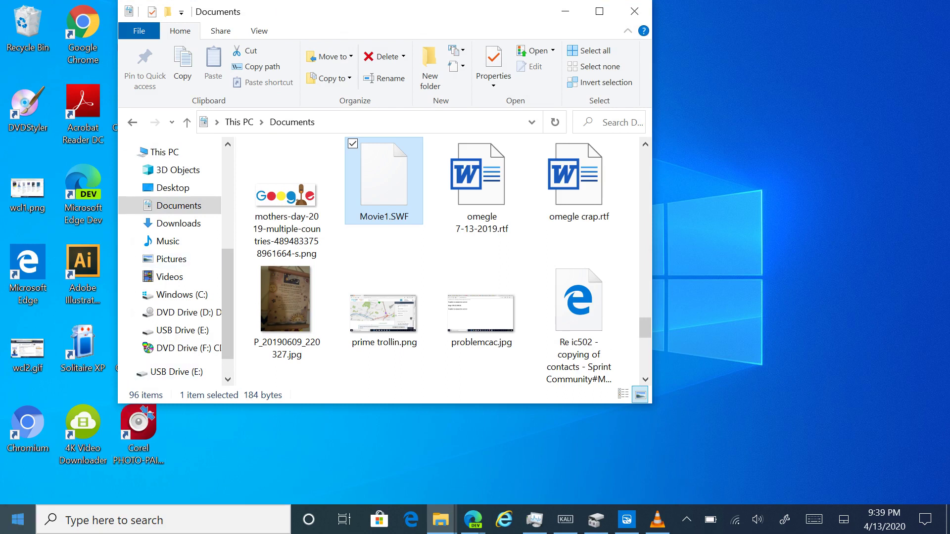
Launch Internet Explorer, shrink its window clear of the Documents folder, and load Movie1.SWF into it.
{"action": "left_click", "coordinate": [17, 519]}
{"action": "type", "text": "in"}
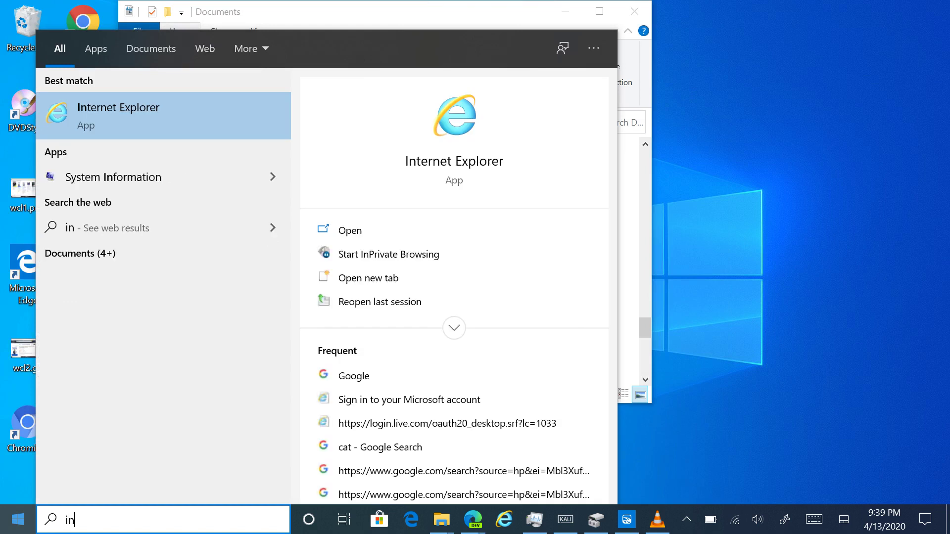
{"action": "key", "text": "Return"}
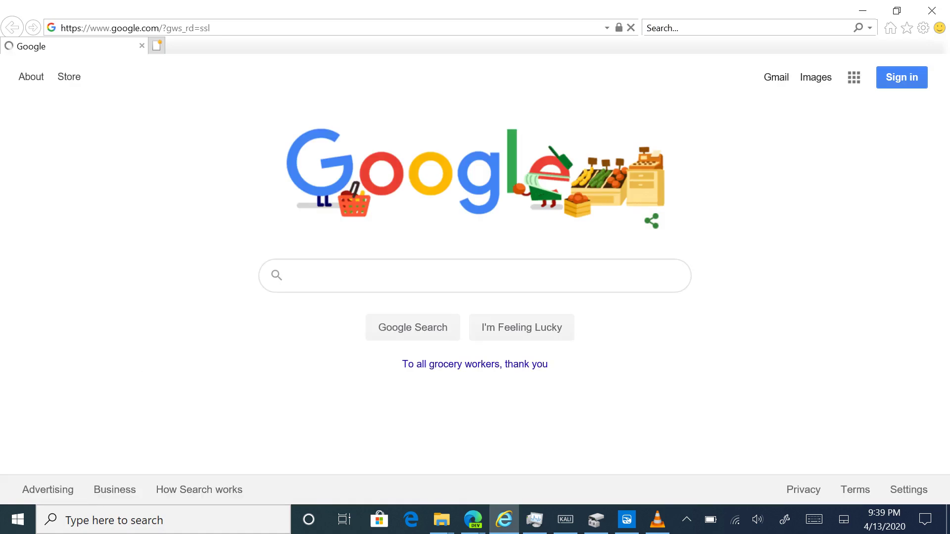
{"action": "left_click_drag", "start_coordinate": [366, 9], "coordinate": [489, 279]}
{"action": "mouse_move", "coordinate": [384, 181]}
{"action": "left_mouse_down"}
{"action": "mouse_move", "coordinate": [433, 384]}
{"action": "mouse_move", "coordinate": [378, 367]}
{"action": "left_mouse_up"}
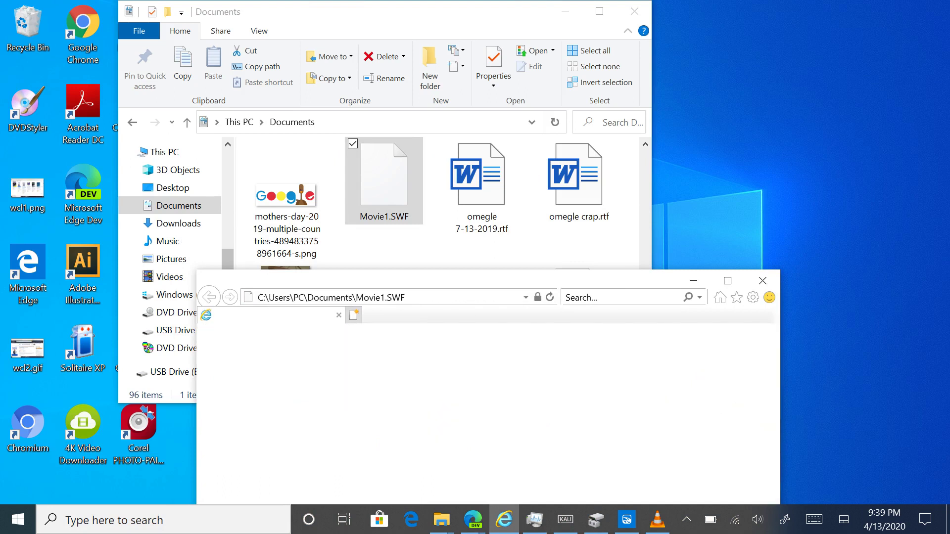
Allow the blocked content to watch Movie1.SWF play, and close its browser tab.
{"action": "left_click_drag", "start_coordinate": [475, 280], "coordinate": [446, 81]}
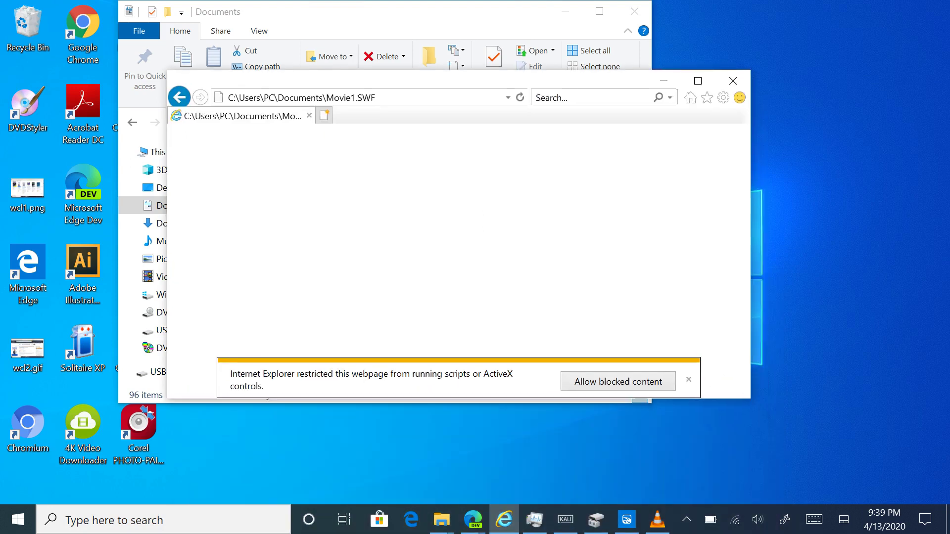
{"action": "left_click", "coordinate": [618, 382]}
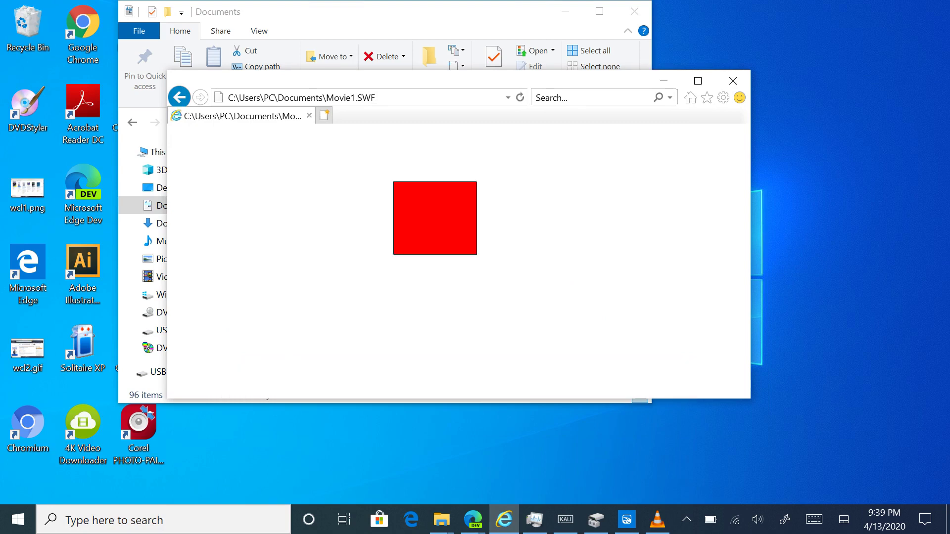
{"action": "right_click", "coordinate": [437, 217]}
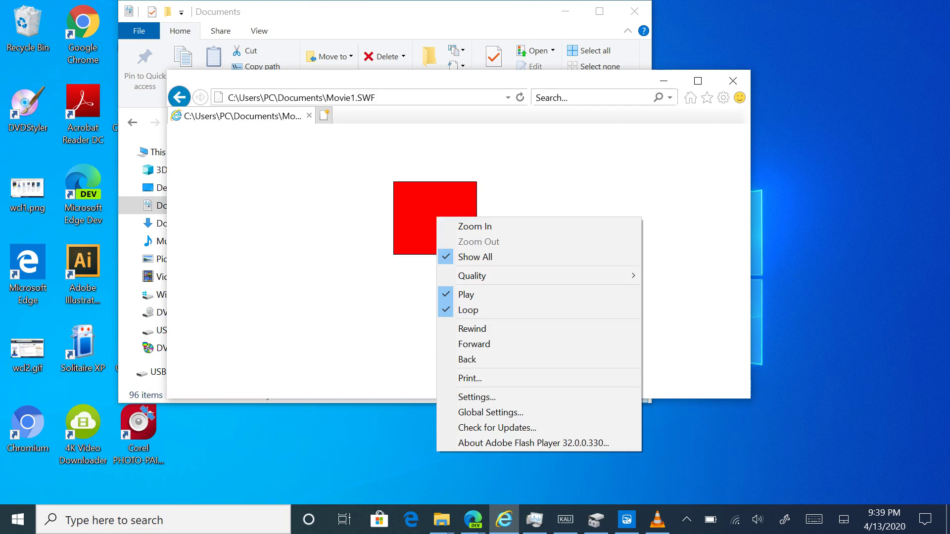
{"action": "key", "text": "Escape"}
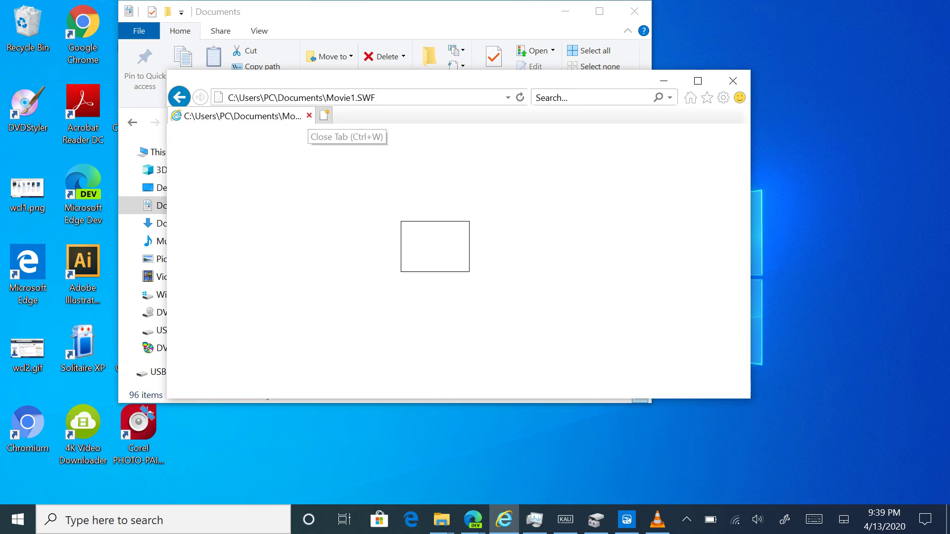
{"action": "left_click", "coordinate": [309, 115]}
Launch Corel TEXTURE 10 from the recently added programs.
{"action": "left_click", "coordinate": [18, 520]}
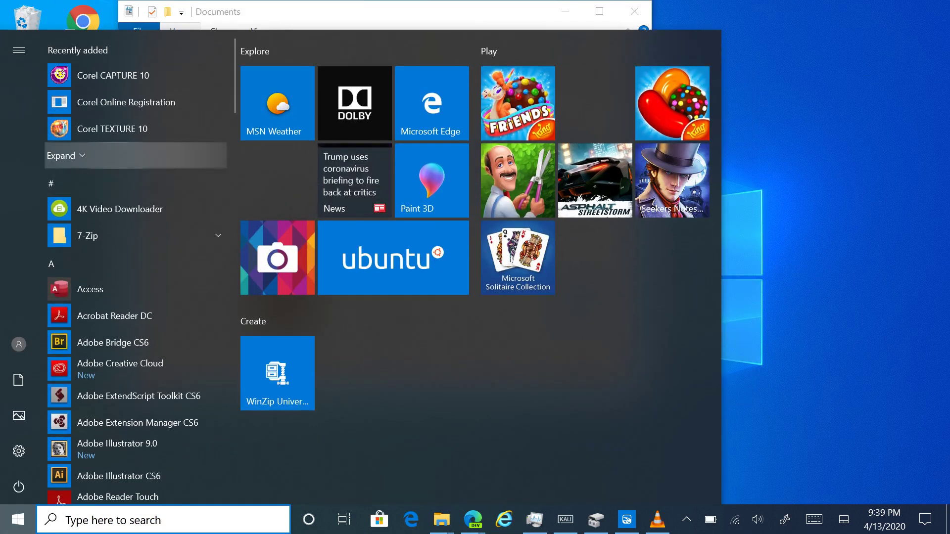
{"action": "left_click", "coordinate": [112, 128]}
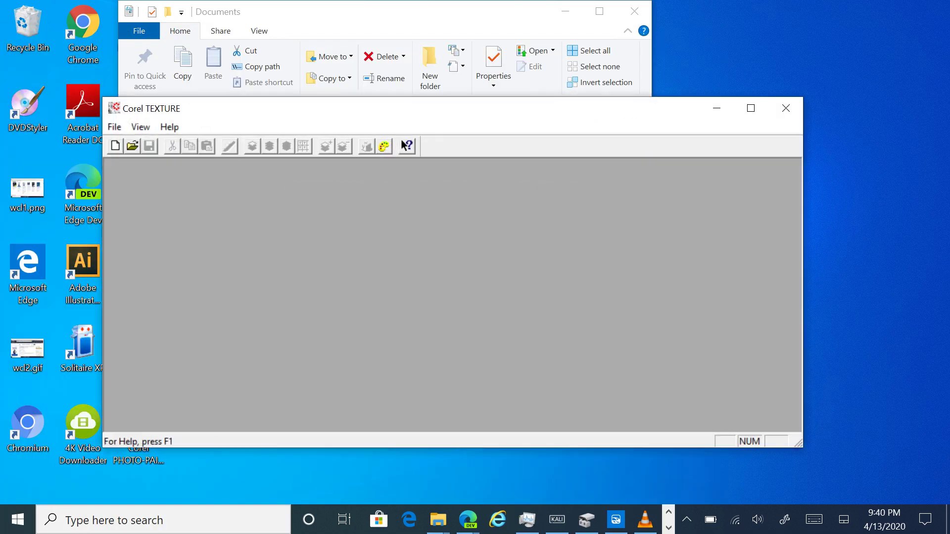
Try to start a new texture in Corel TEXTURE using the Texture Preset option, and dismiss the crash report.
{"action": "key", "text": "alt"}
{"action": "key", "text": "Down"}
{"action": "key", "text": "Right"}
{"action": "key", "text": "Left"}
{"action": "key", "text": "Down"}
{"action": "key", "text": "Return"}
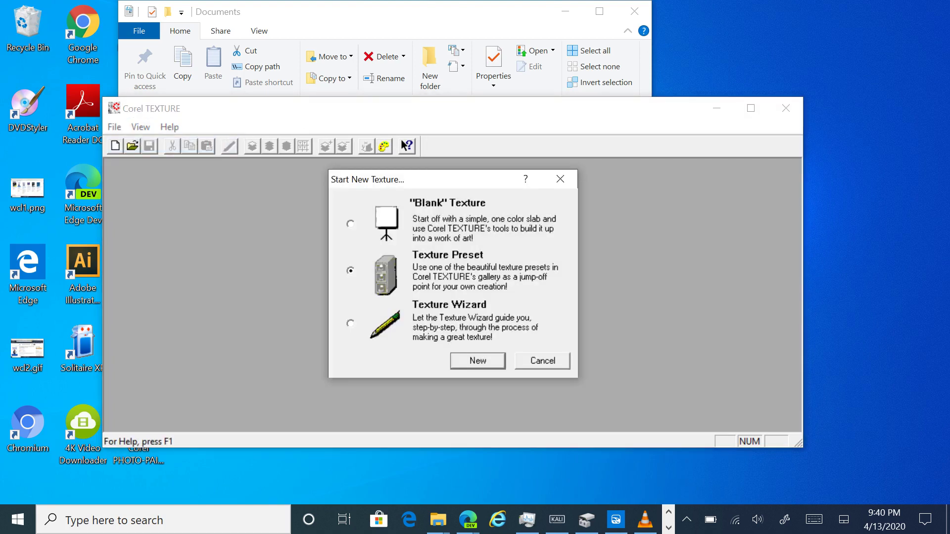
{"action": "key", "text": "Return"}
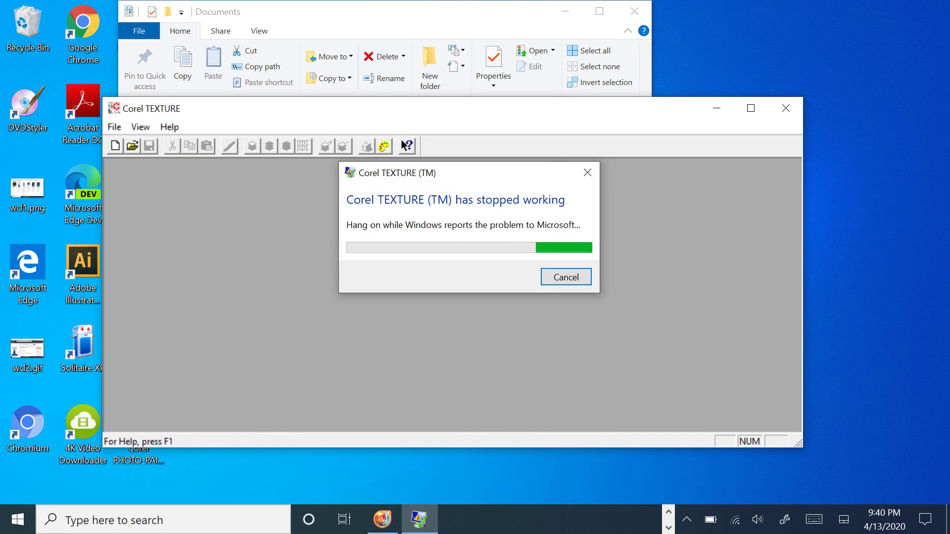
{"action": "key", "text": "Return"}
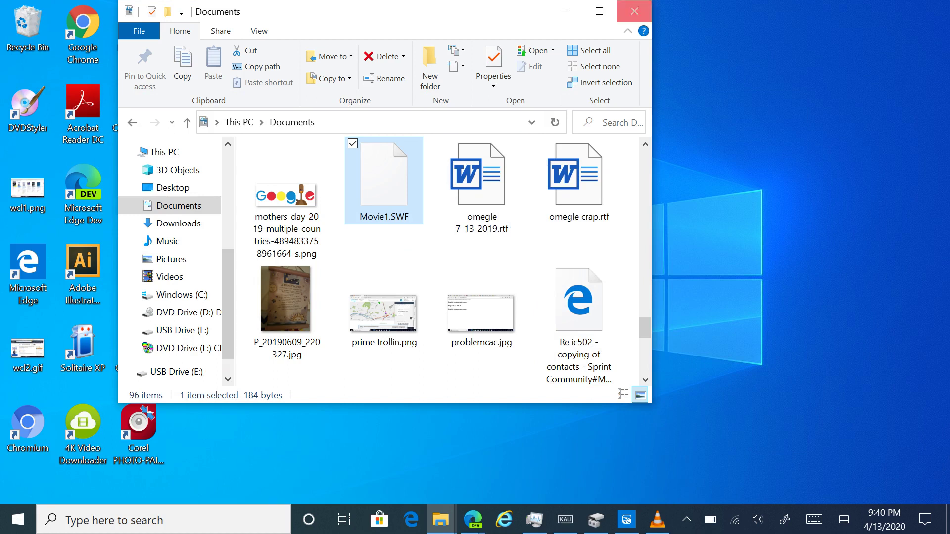
Close the Documents window, and launch Corel CAPTURE 10 from the recently added programs to start a Window Capture of the current window.
{"action": "left_click", "coordinate": [635, 11]}
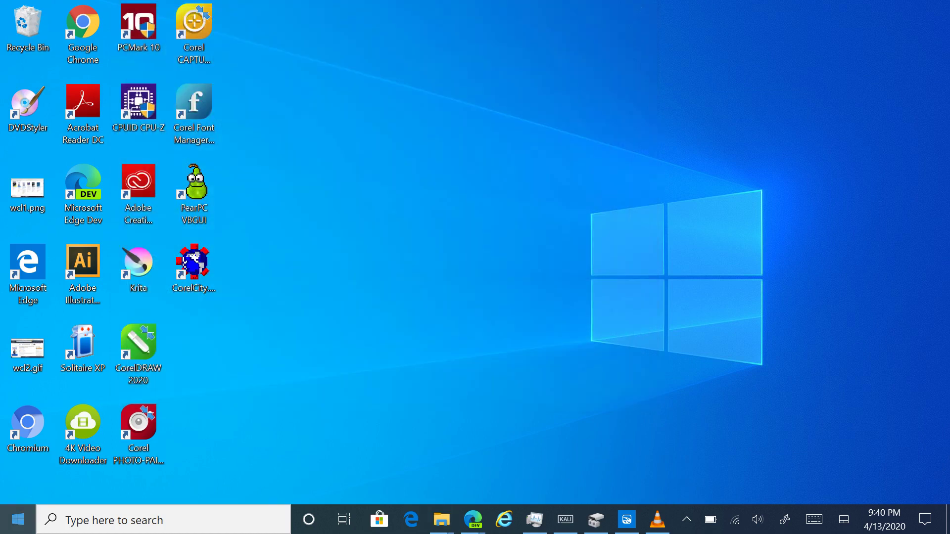
{"action": "left_click", "coordinate": [18, 520]}
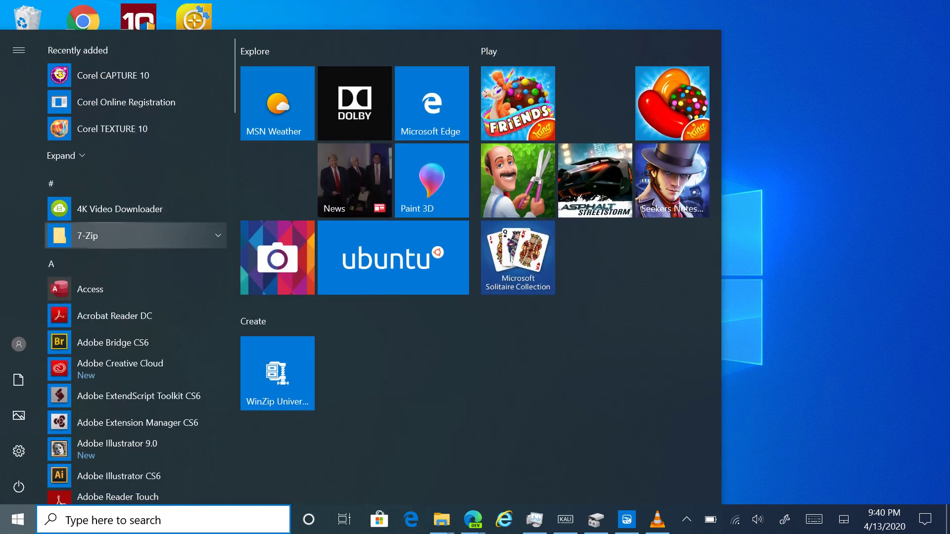
{"action": "left_click", "coordinate": [64, 155]}
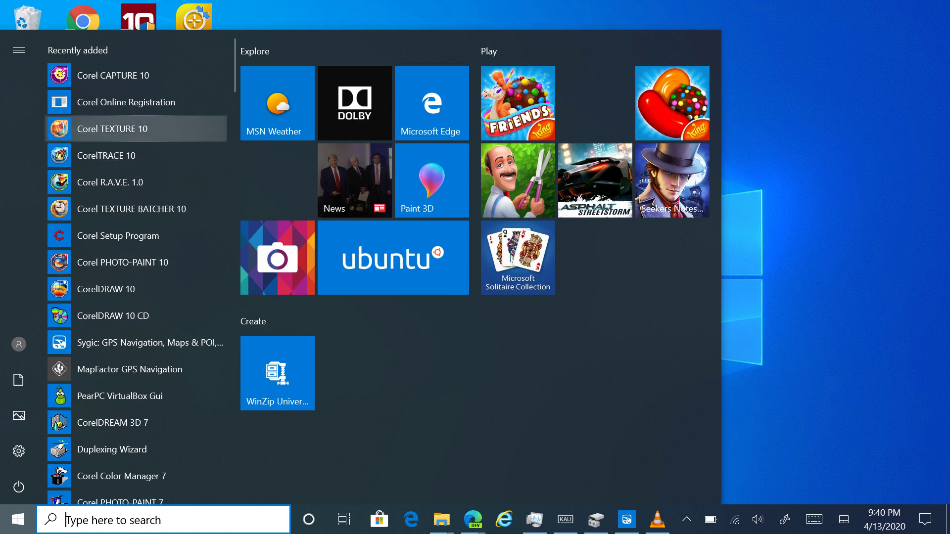
{"action": "left_click", "coordinate": [113, 75]}
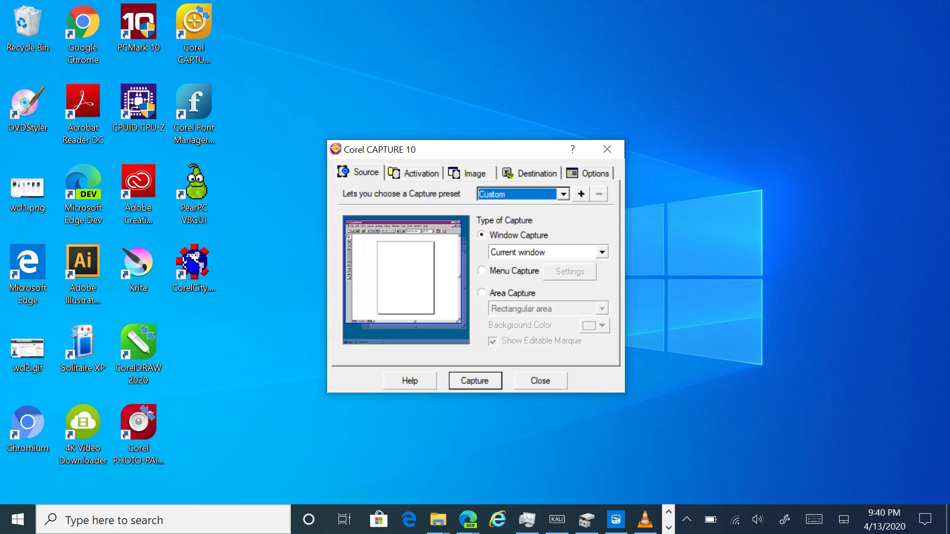
{"action": "key", "text": "Return"}
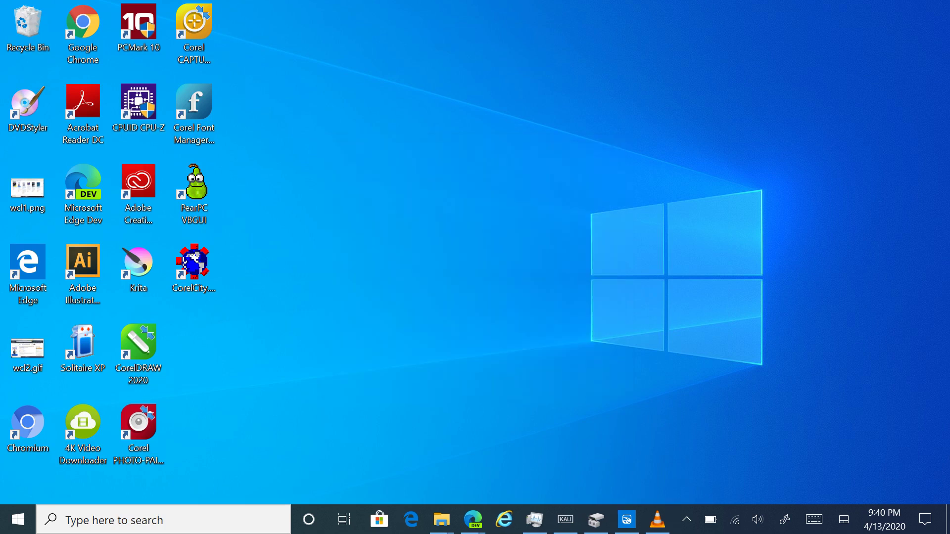